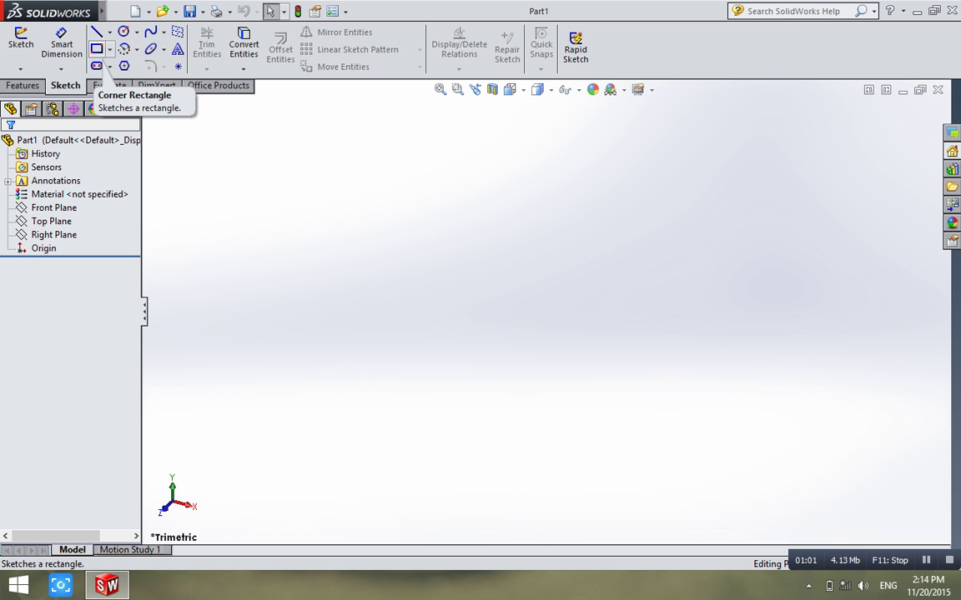
Step: Start a new sketch on the Top Plane and leave the Corner Rectangle tool without drawing anything
click(96, 48)
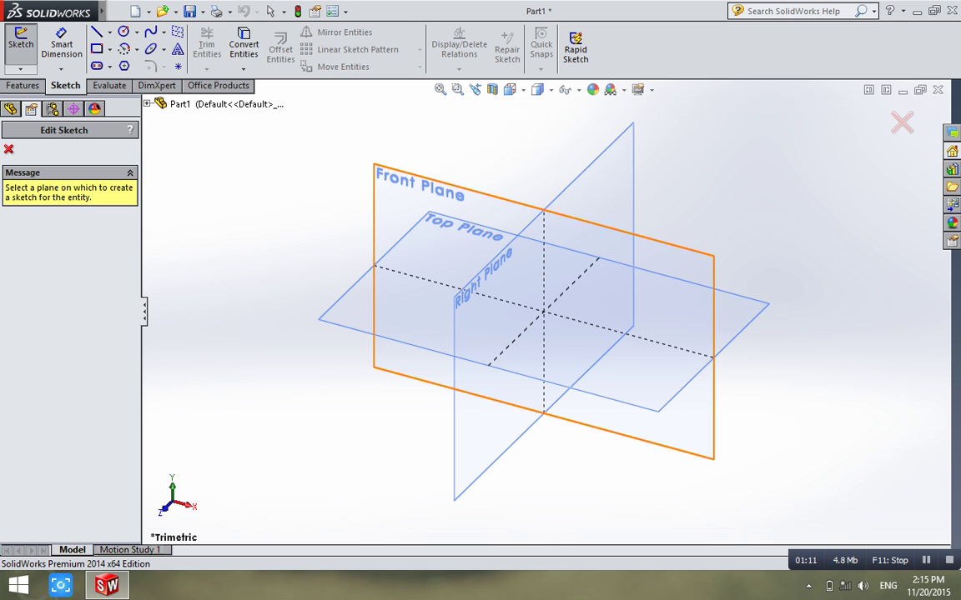
scroll(545, 311, up, 2)
scroll(709, 332, down, 4)
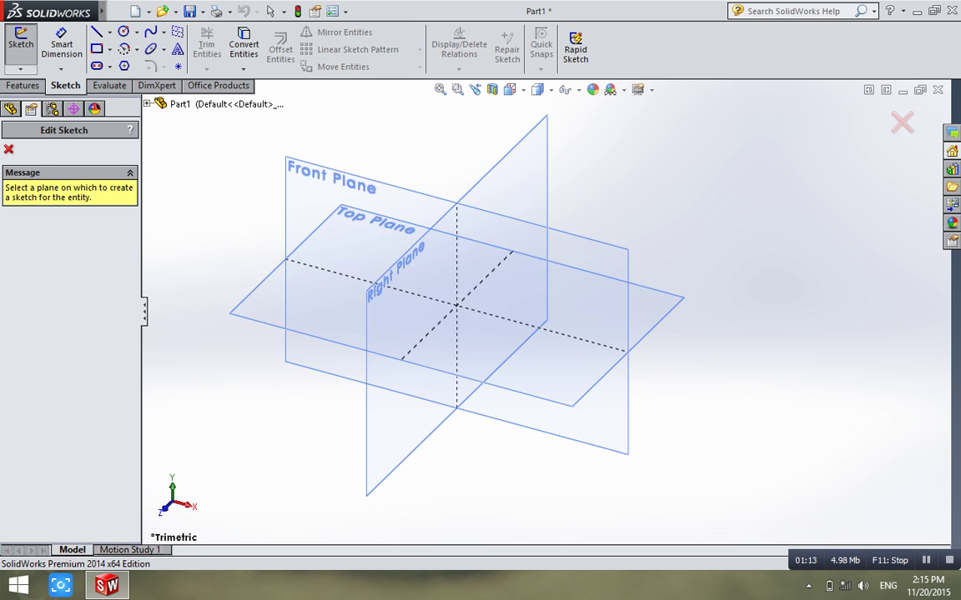
scroll(533, 317, up, 3)
scroll(382, 311, down, 1)
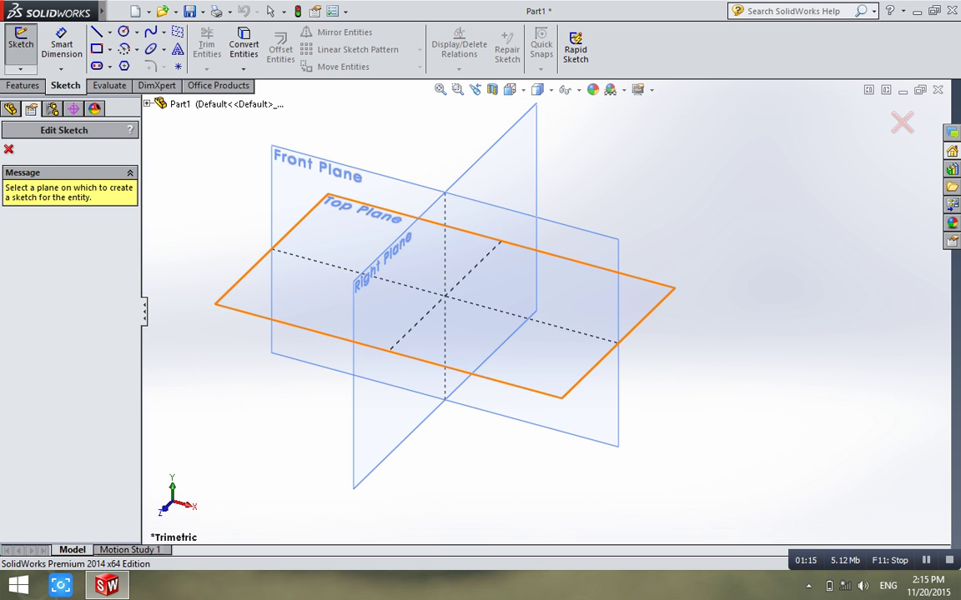
click(579, 284)
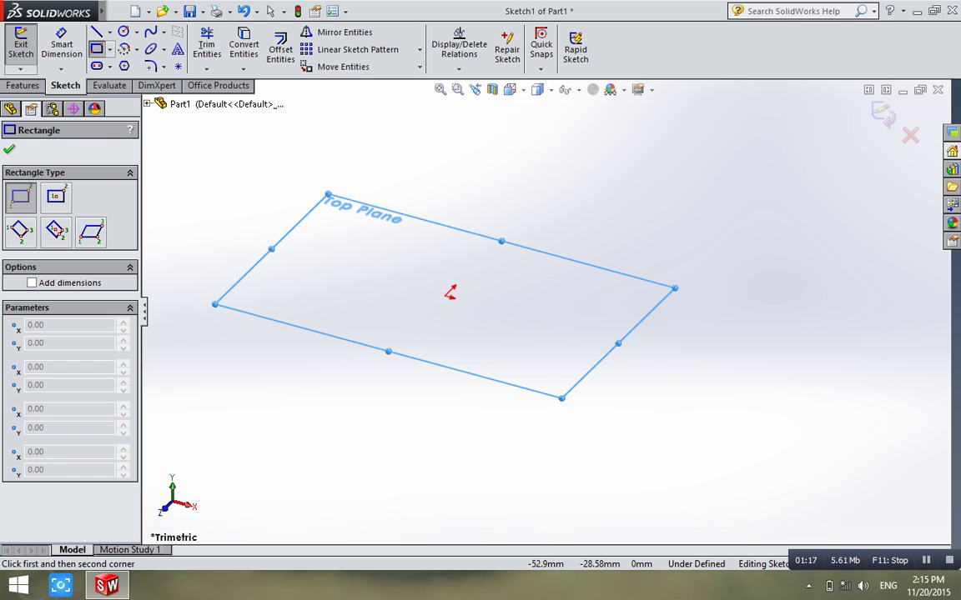
scroll(334, 288, up, 2)
scroll(359, 291, down, 4)
scroll(617, 322, up, 1)
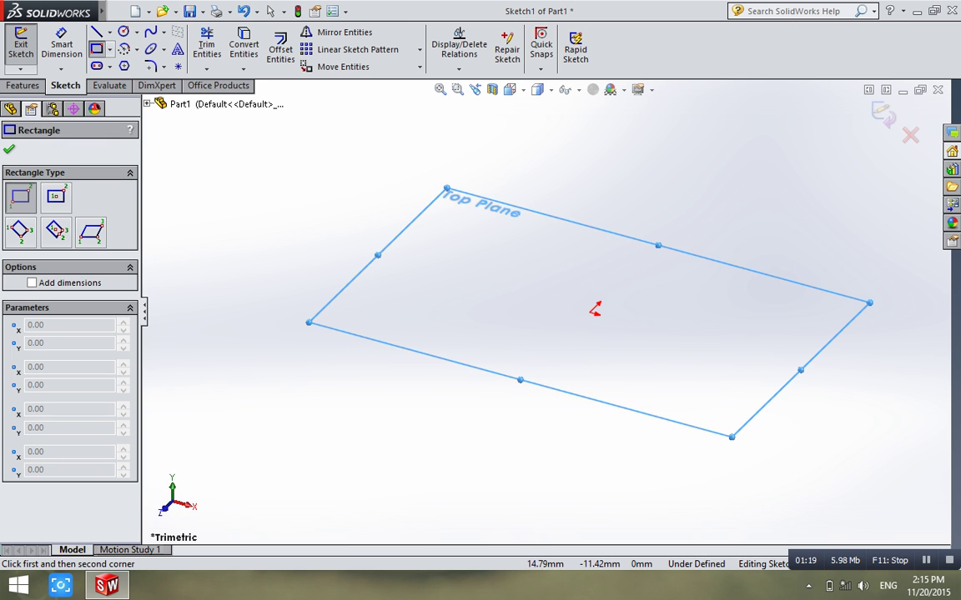
scroll(612, 329, down, 1)
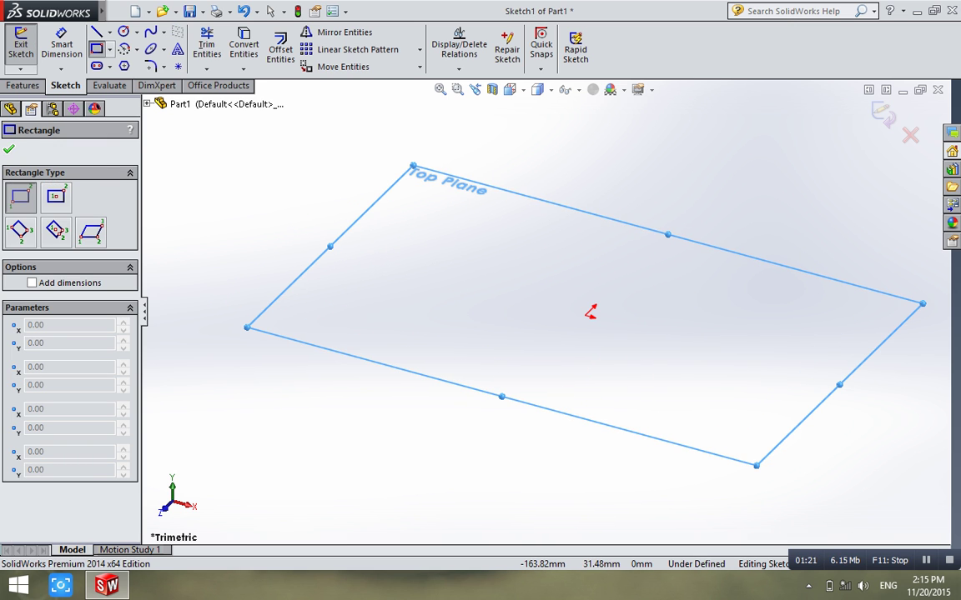
key(Escape)
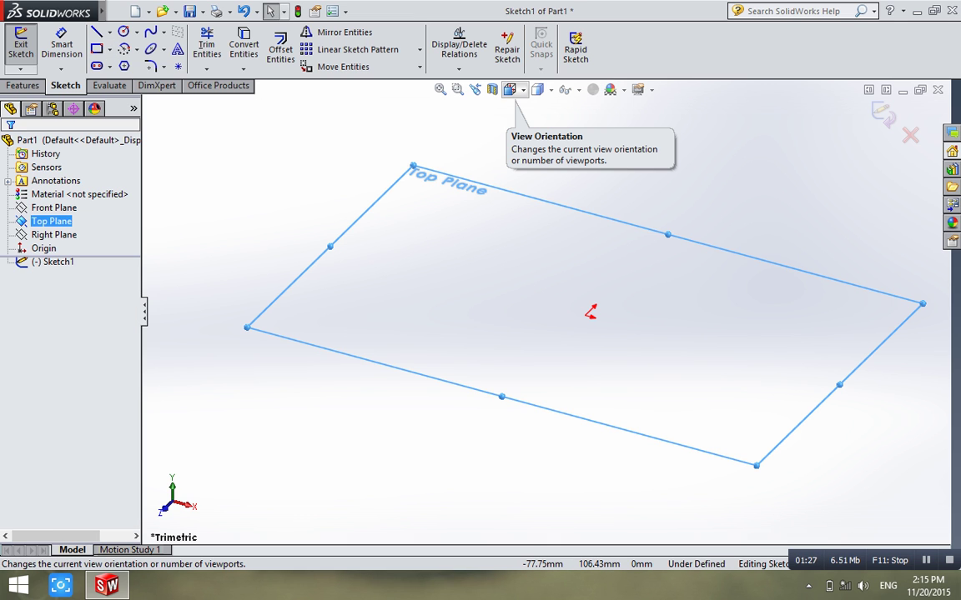
Step: Orient the view to Top so the sketch plane is seen straight on
click(509, 89)
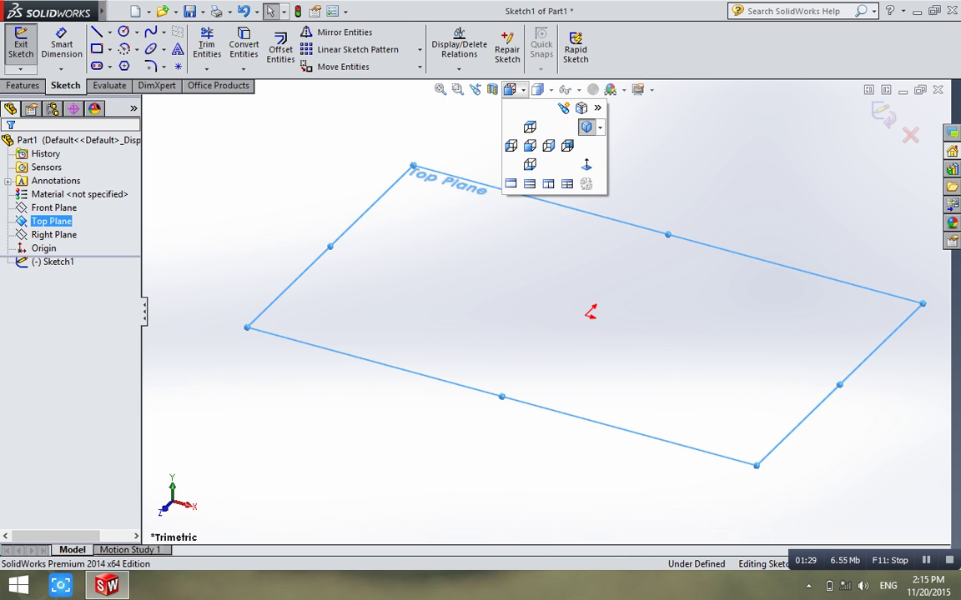
click(509, 89)
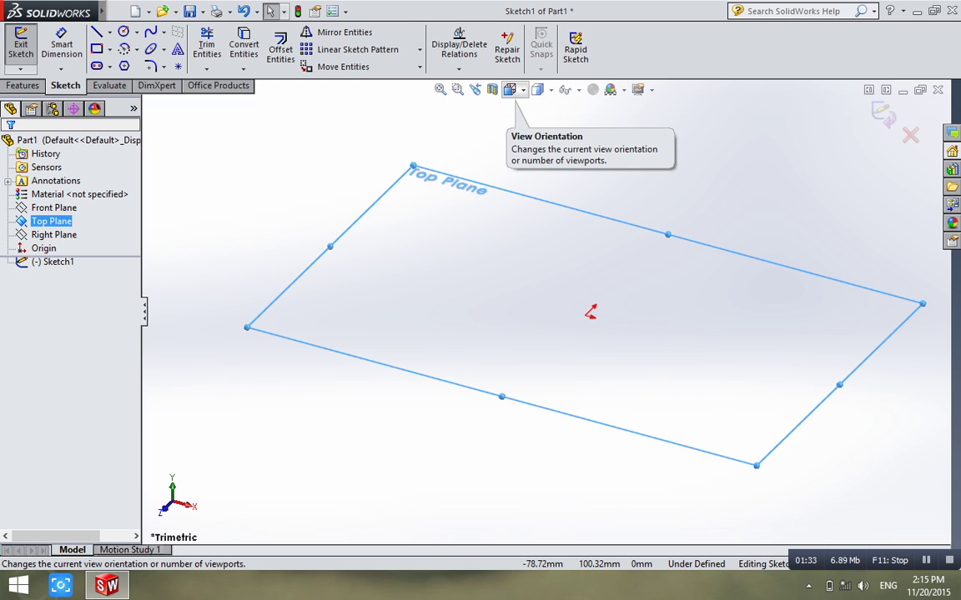
click(509, 89)
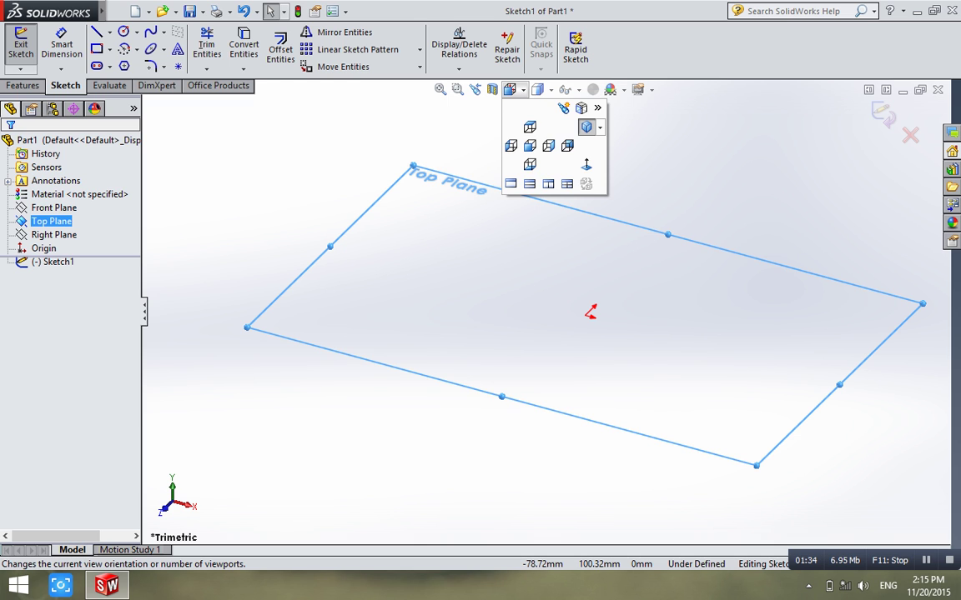
click(510, 89)
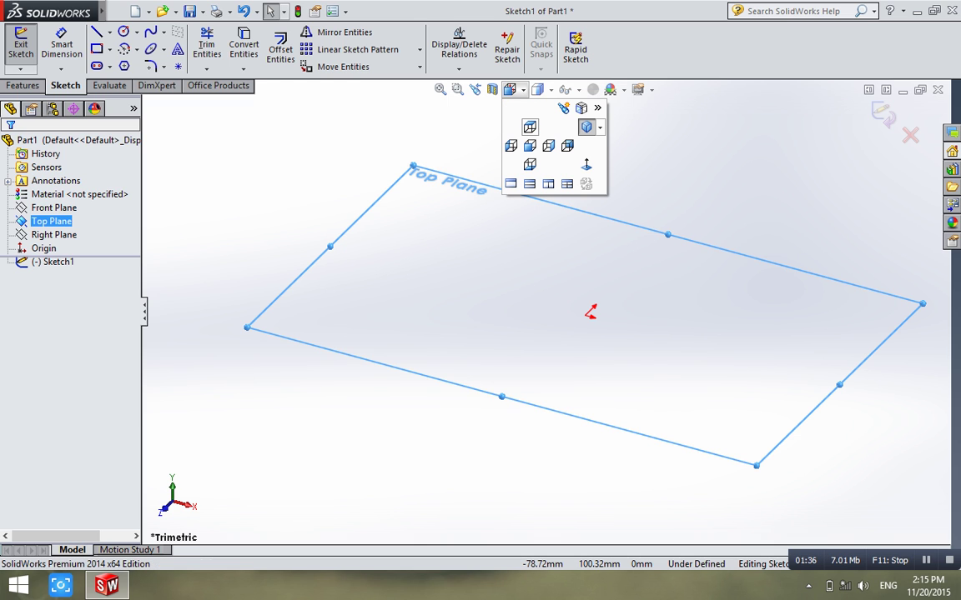
click(529, 146)
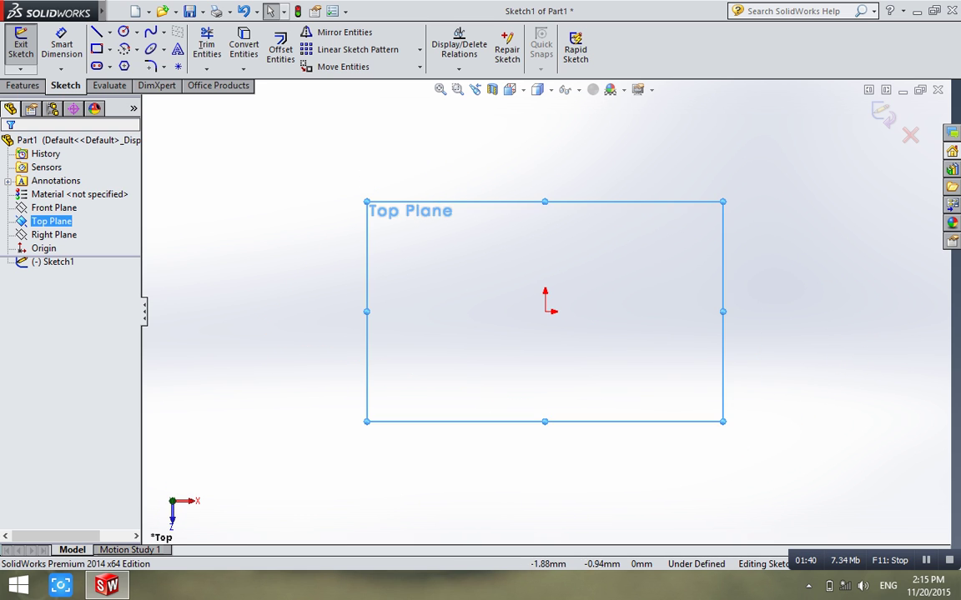
scroll(547, 347, down, 3)
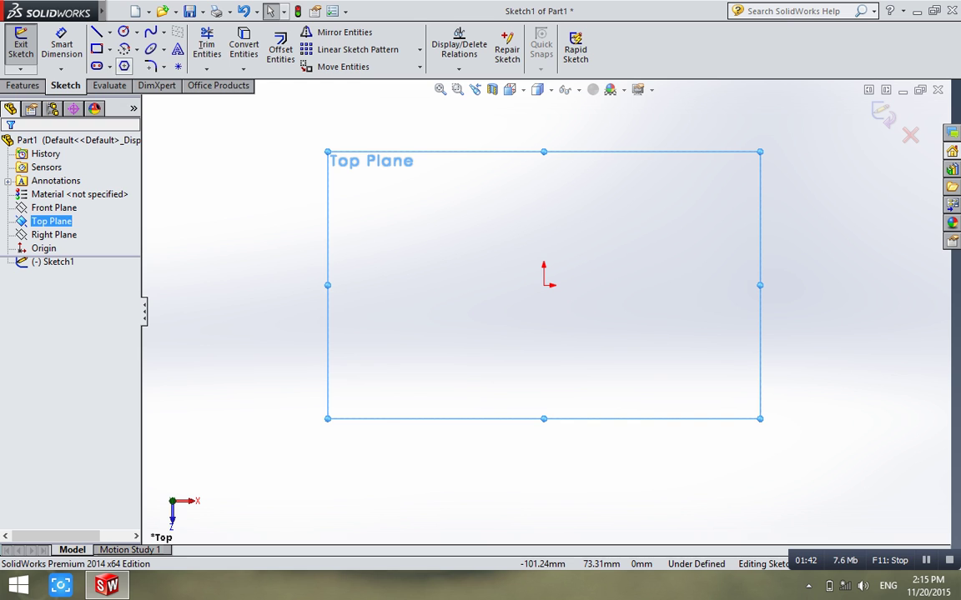
key(XF86MonBrightnessUp)
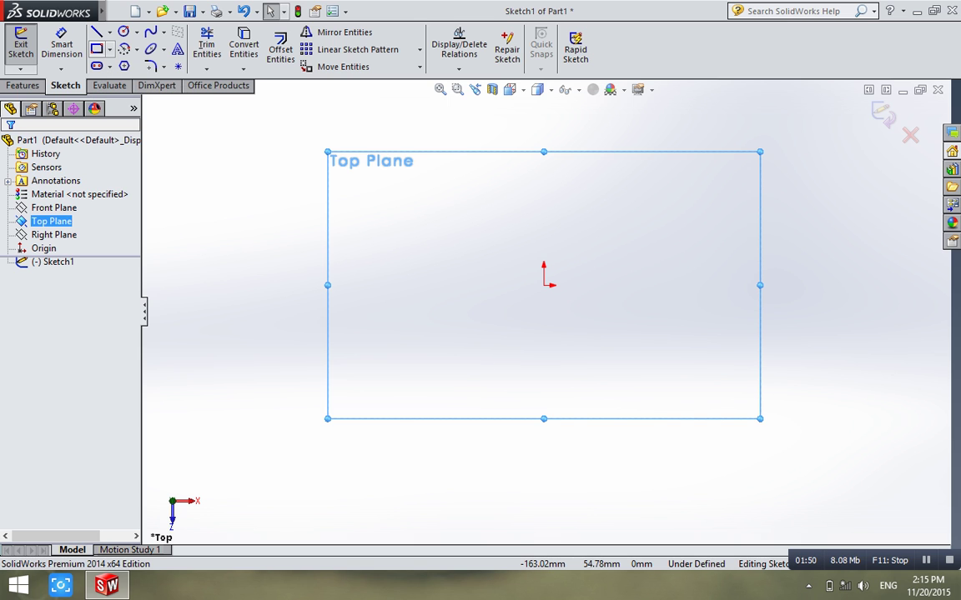
Step: Draw a corner rectangle starting at the origin, 50 mm wide and 30 mm high
click(97, 48)
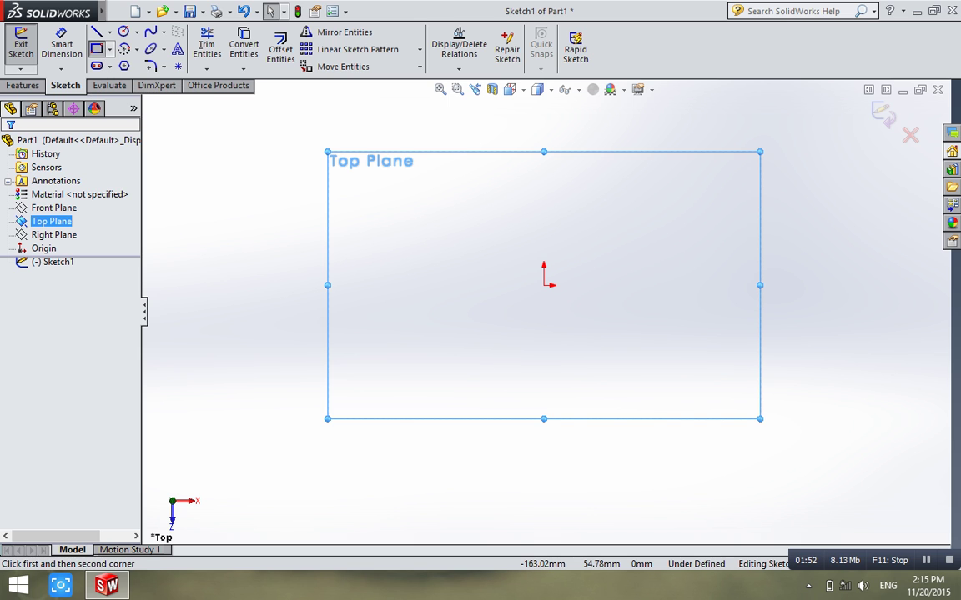
scroll(559, 293, down, 2)
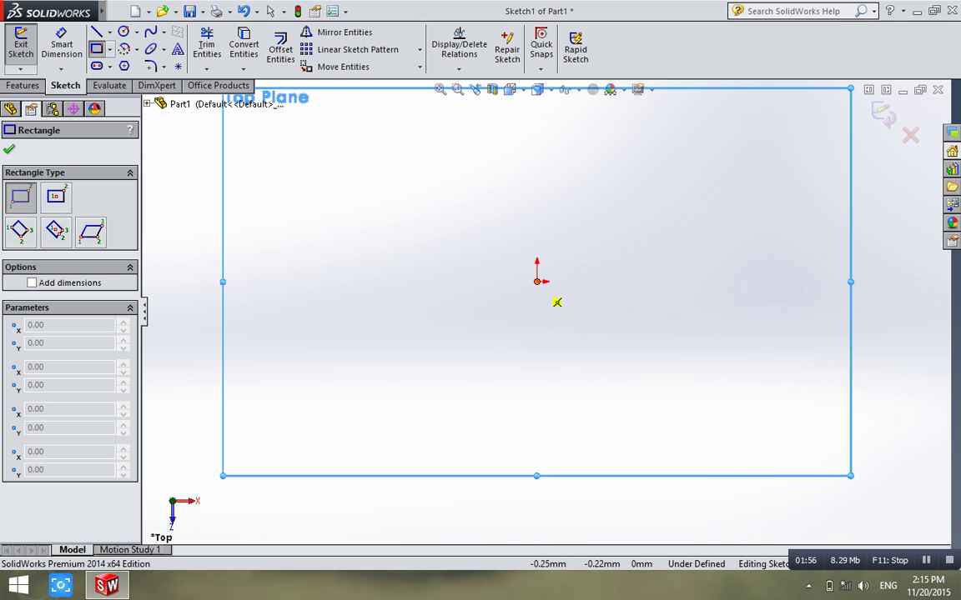
click(537, 281)
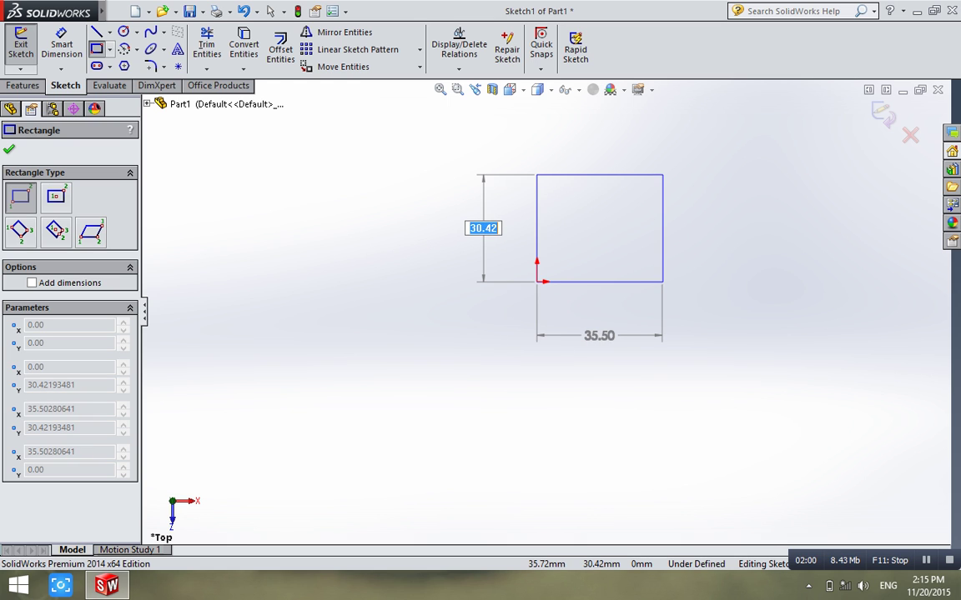
text(30)
key(Tab)
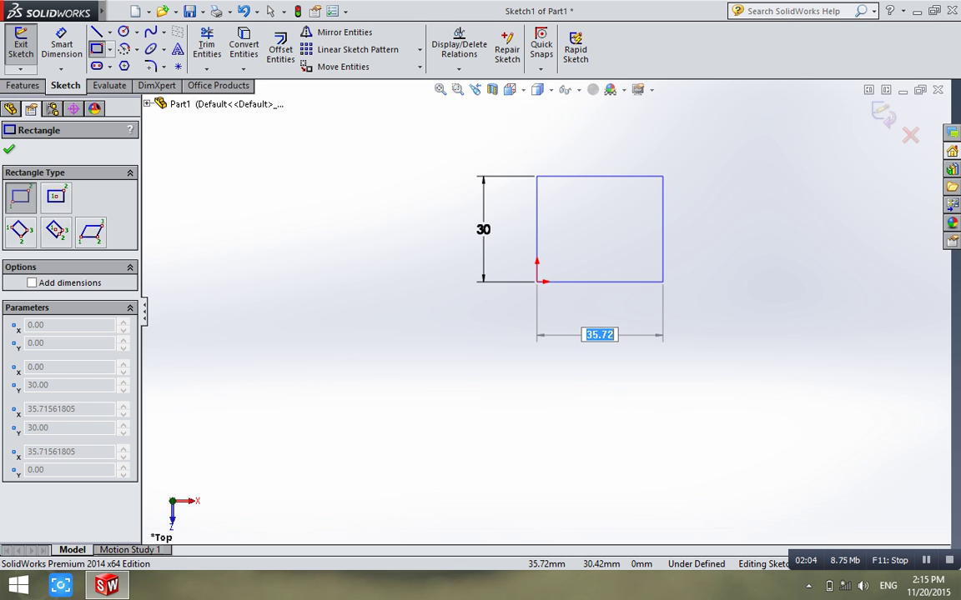
text(50)
key(Return)
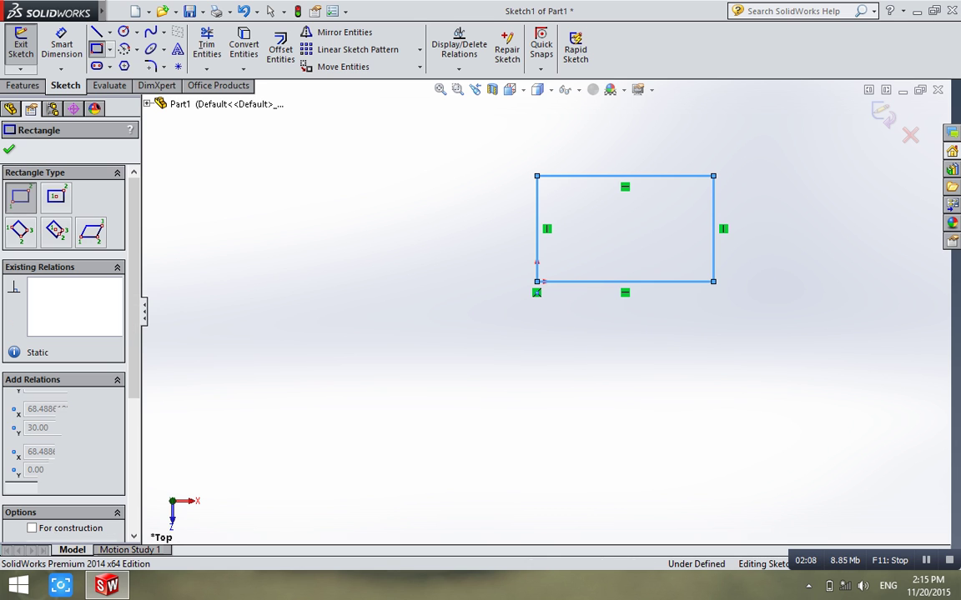
click(9, 149)
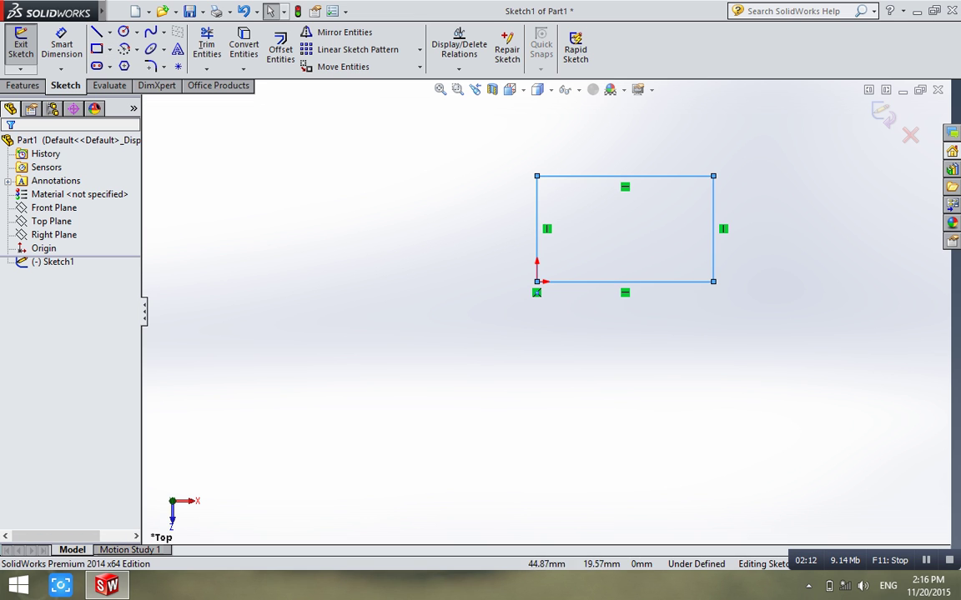
click(652, 213)
Step: Draw a vertical centerline joining the midpoints of the rectangle's upper and lower edges
scroll(652, 213, up, 4)
scroll(596, 288, down, 6)
scroll(572, 327, down, 1)
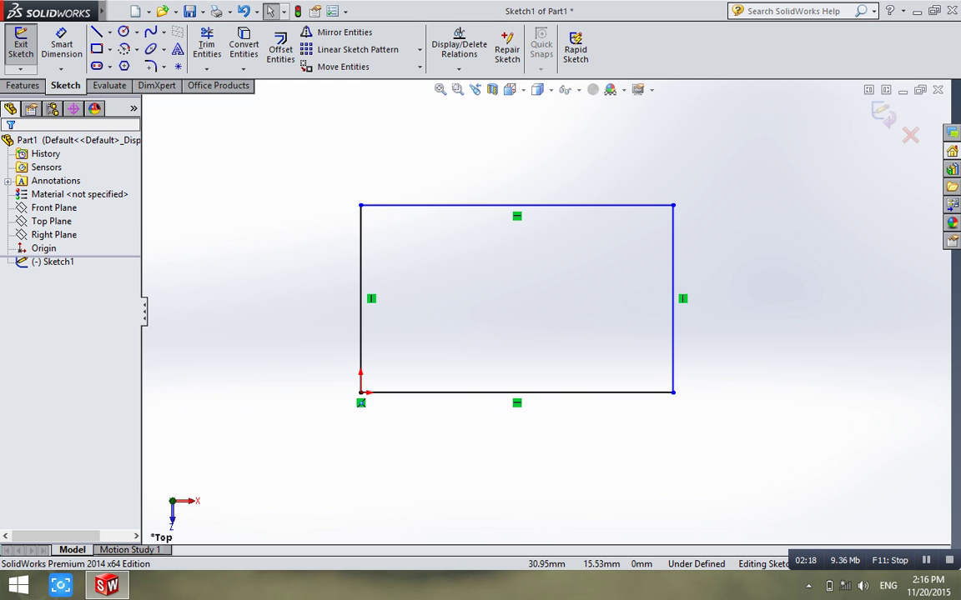
scroll(553, 295, down, 2)
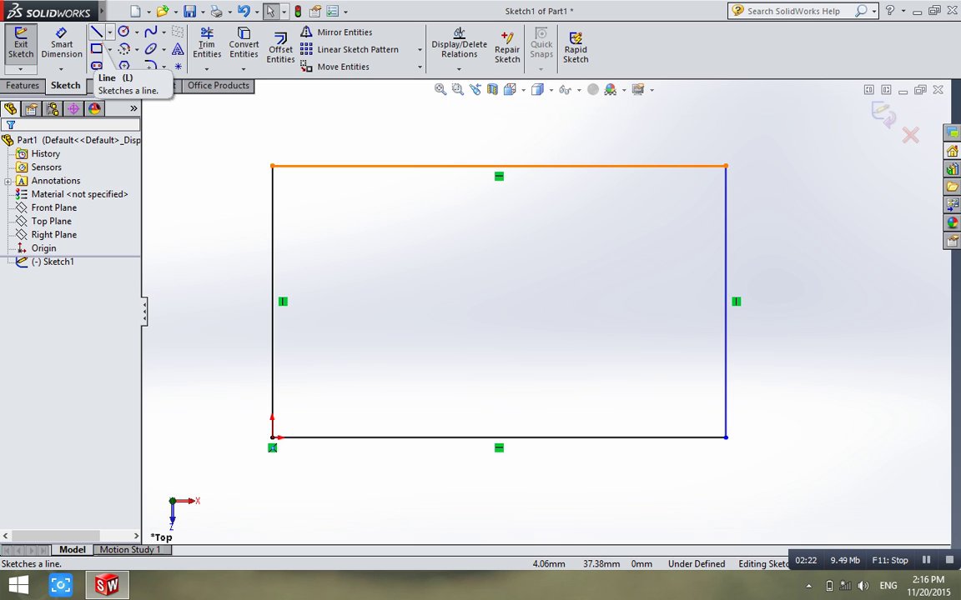
click(109, 32)
click(109, 32)
click(109, 32)
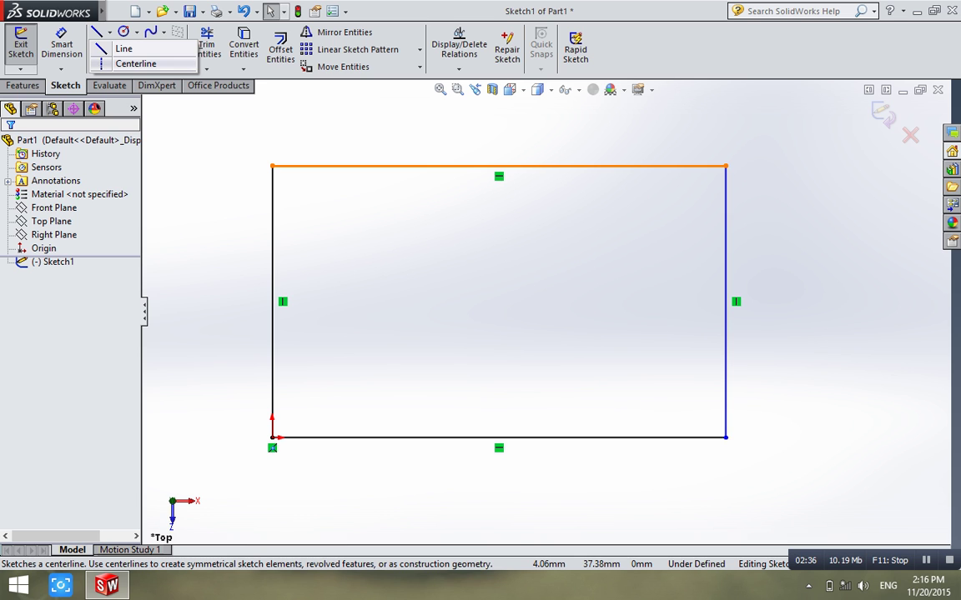
click(135, 64)
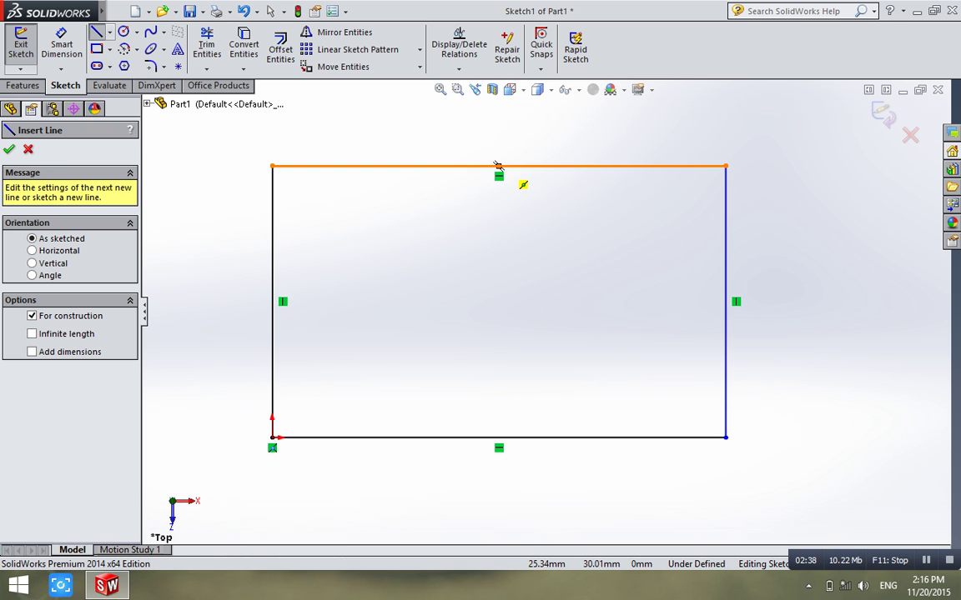
click(497, 166)
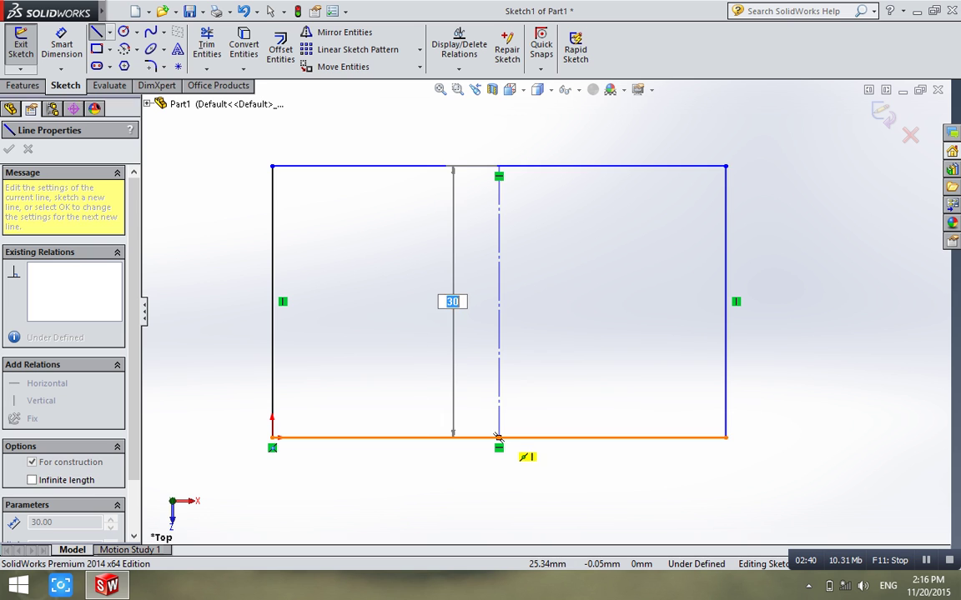
click(499, 437)
right_click(579, 130)
click(617, 165)
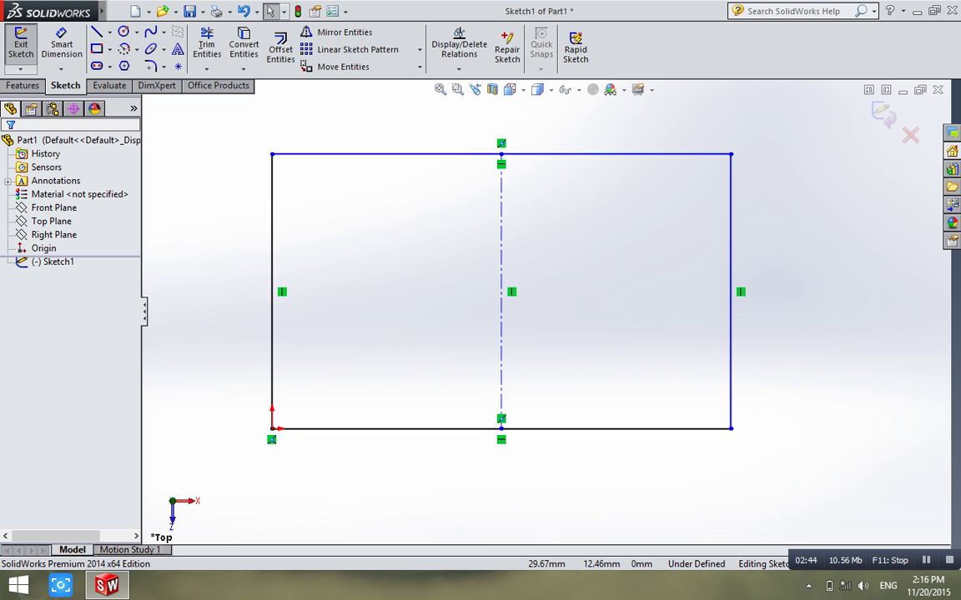
Step: Draw a circle of 20 mm diameter centred on the midpoint of the centerline
scroll(545, 322, down, 1)
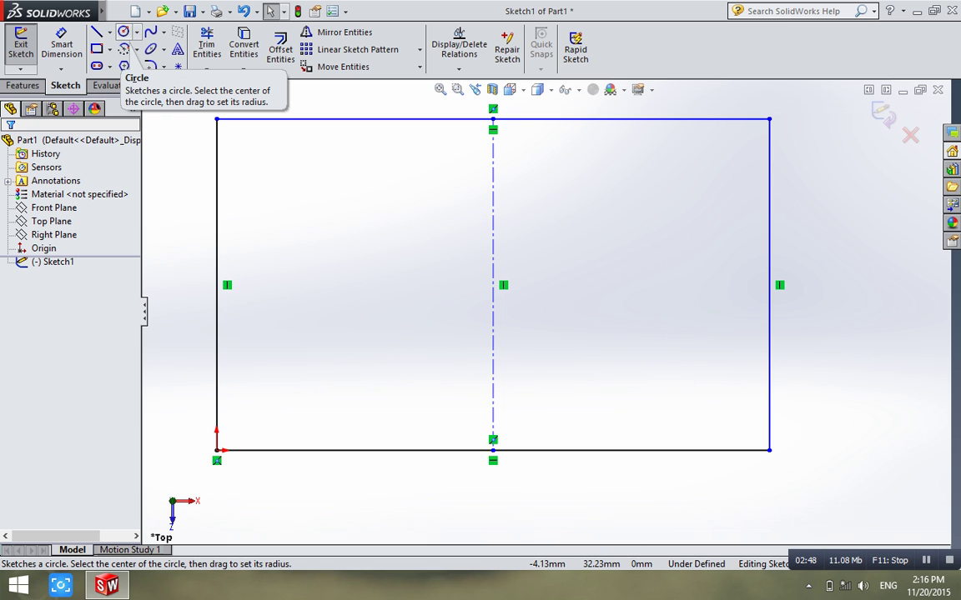
click(123, 31)
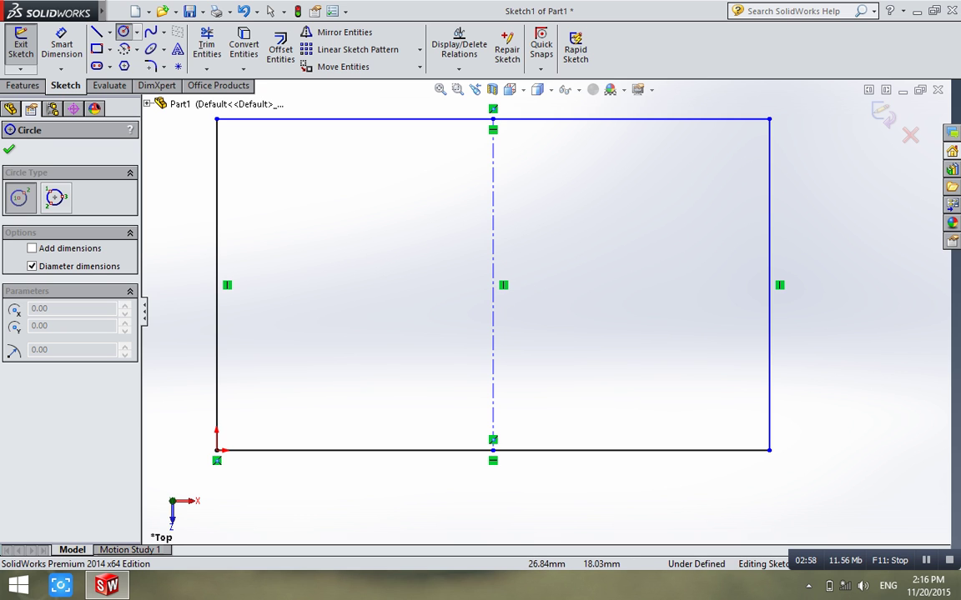
scroll(515, 271, up, 3)
scroll(515, 270, down, 5)
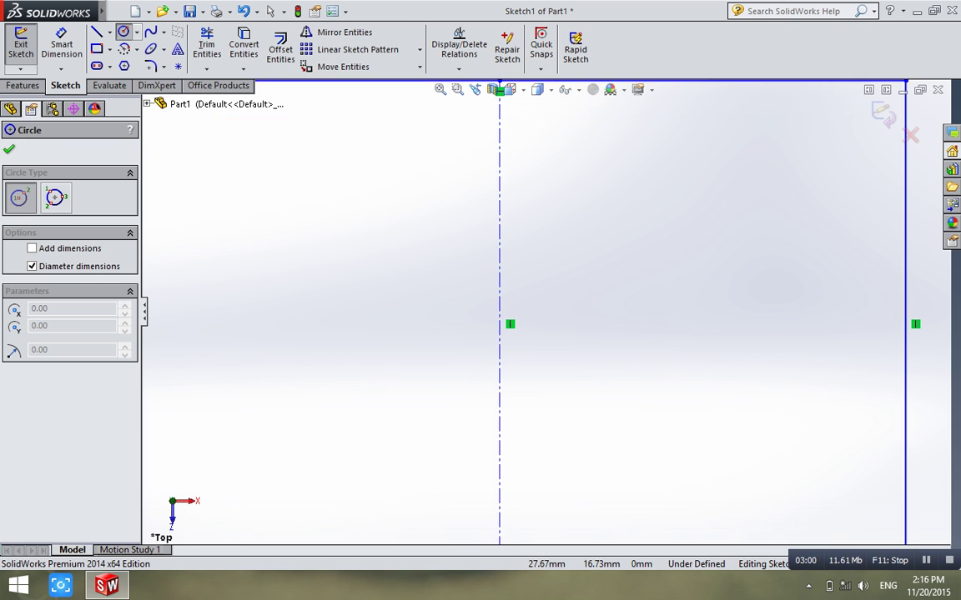
scroll(488, 285, up, 2)
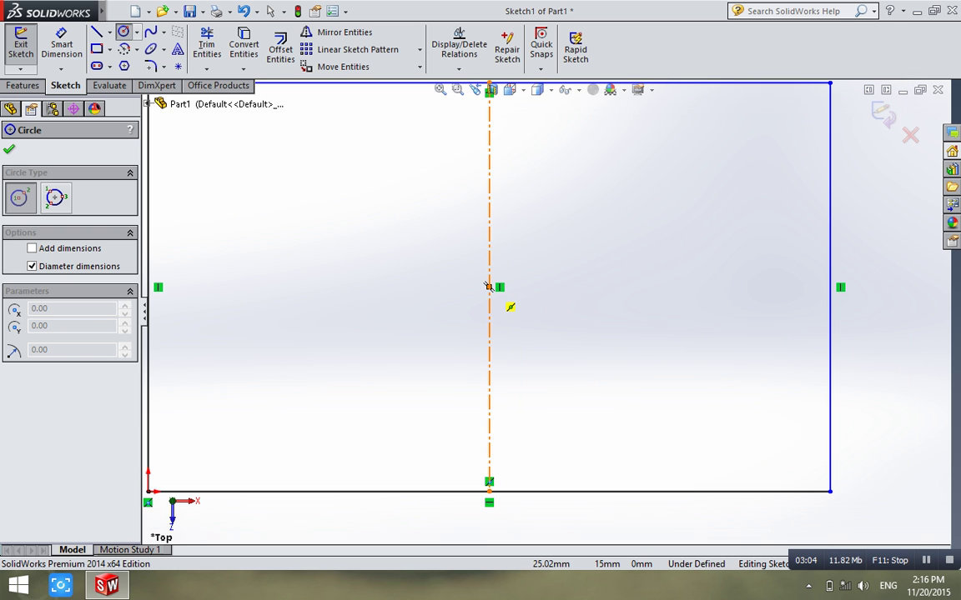
scroll(488, 286, up, 2)
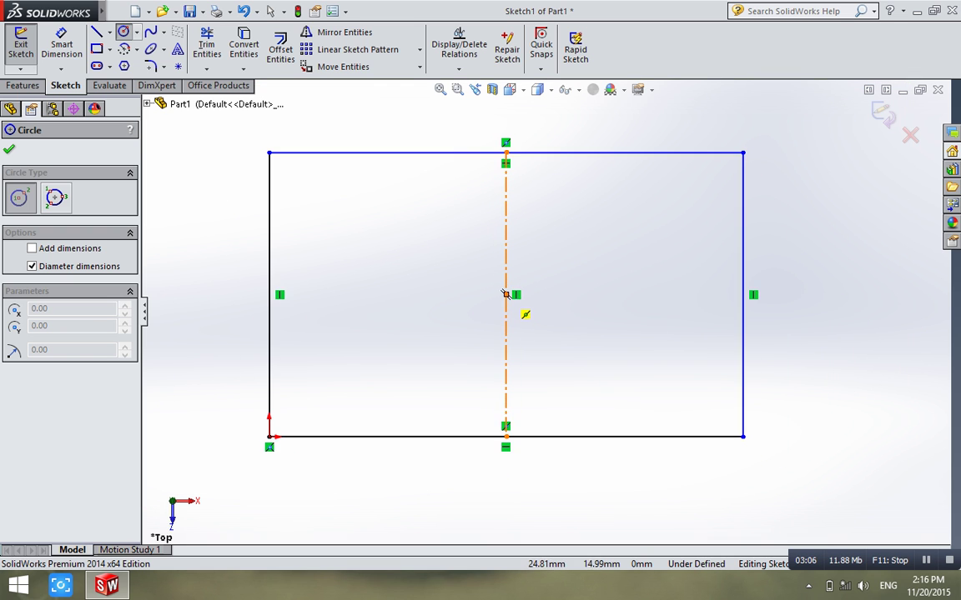
scroll(511, 293, down, 2)
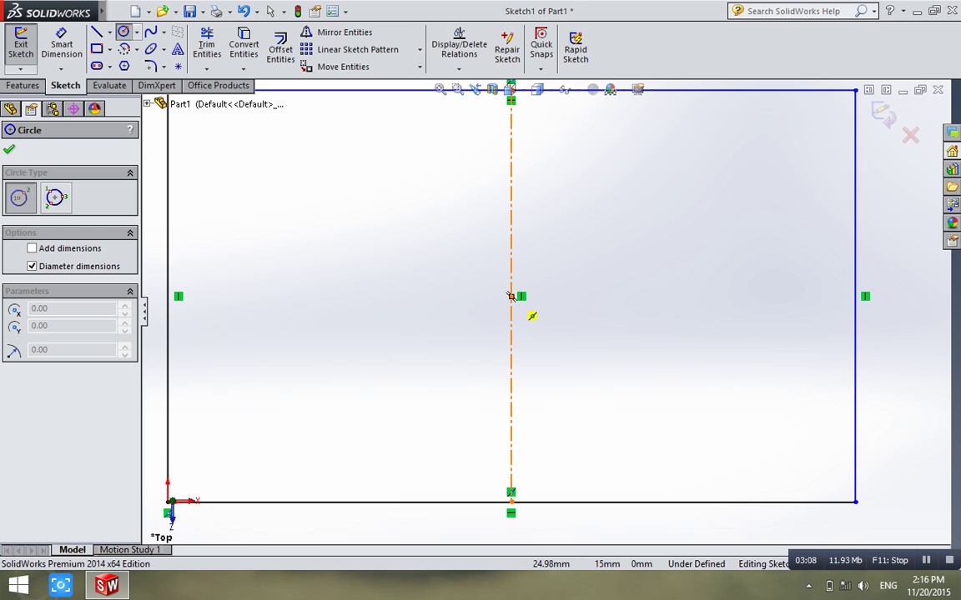
click(511, 296)
click(532, 317)
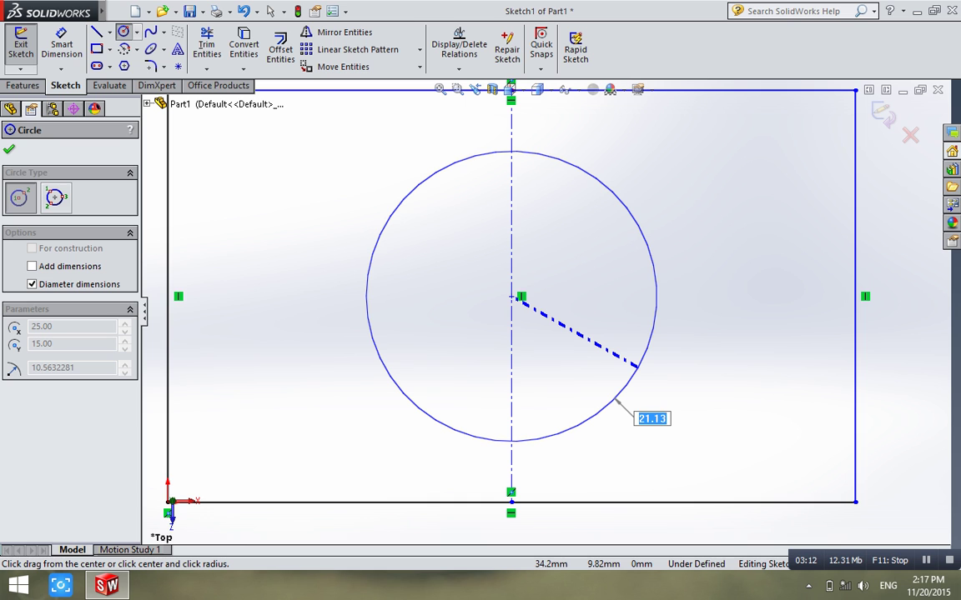
text(25.0)
key(Return)
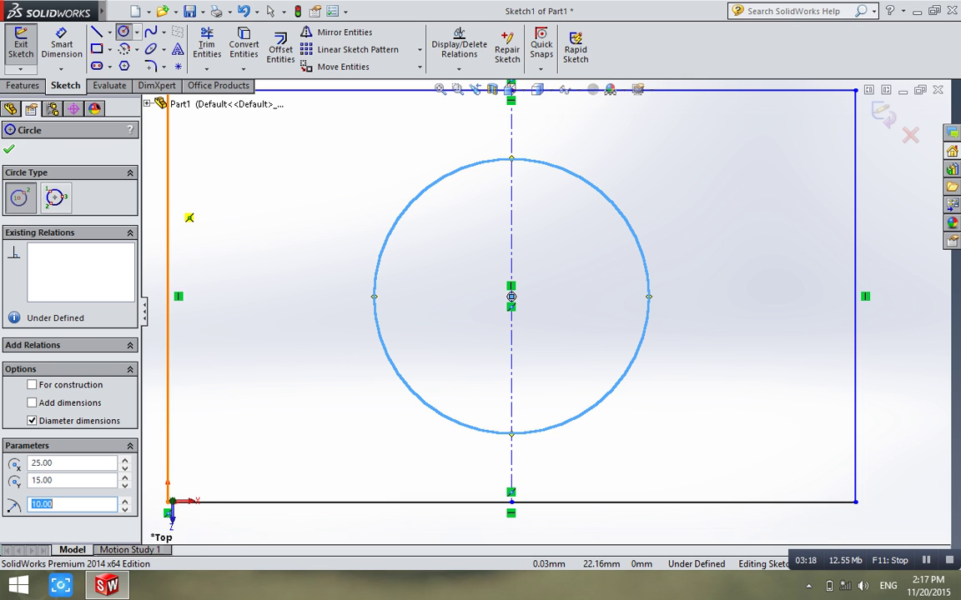
key(Escape)
scroll(560, 345, up, 5)
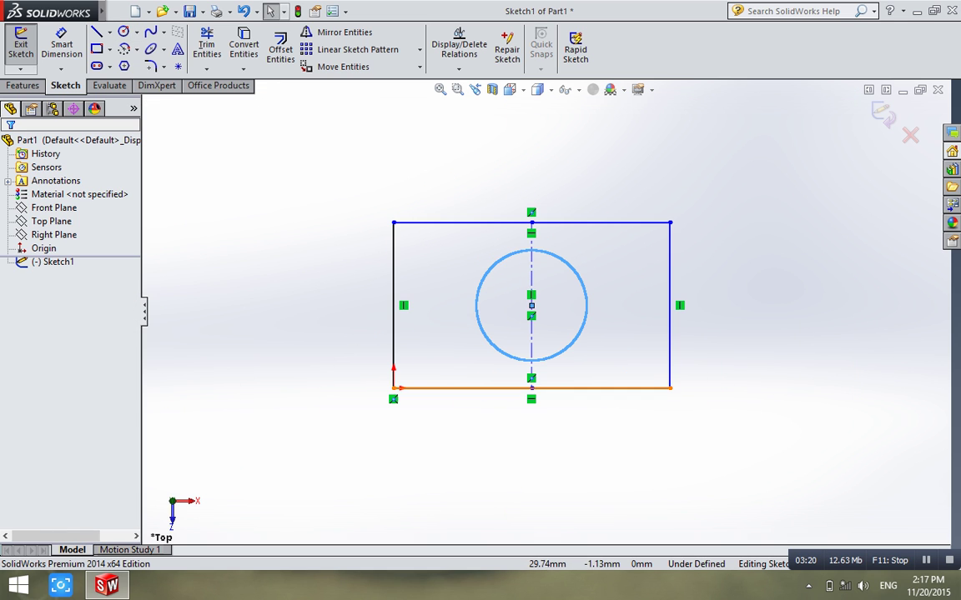
scroll(559, 316, down, 3)
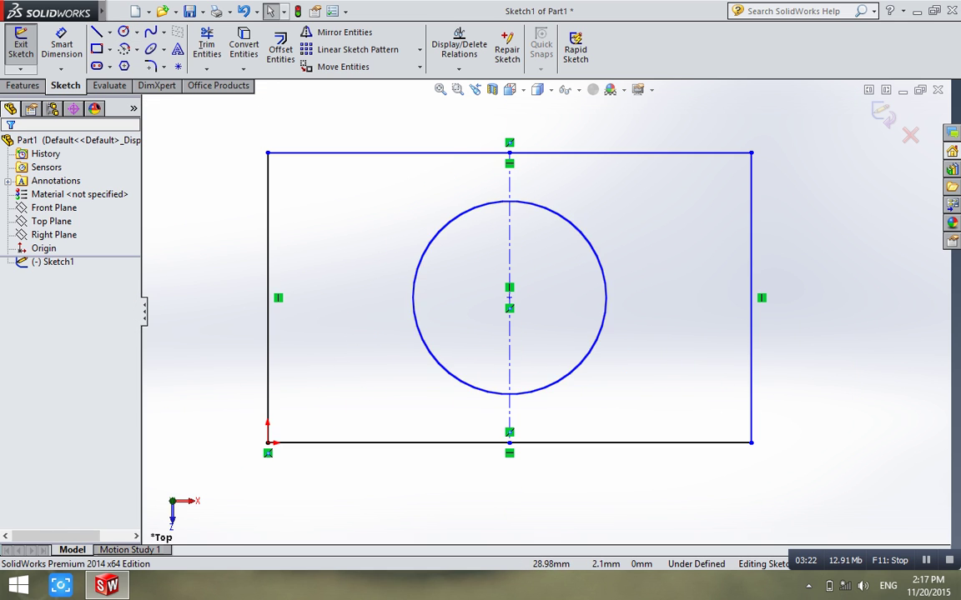
scroll(545, 312, up, 3)
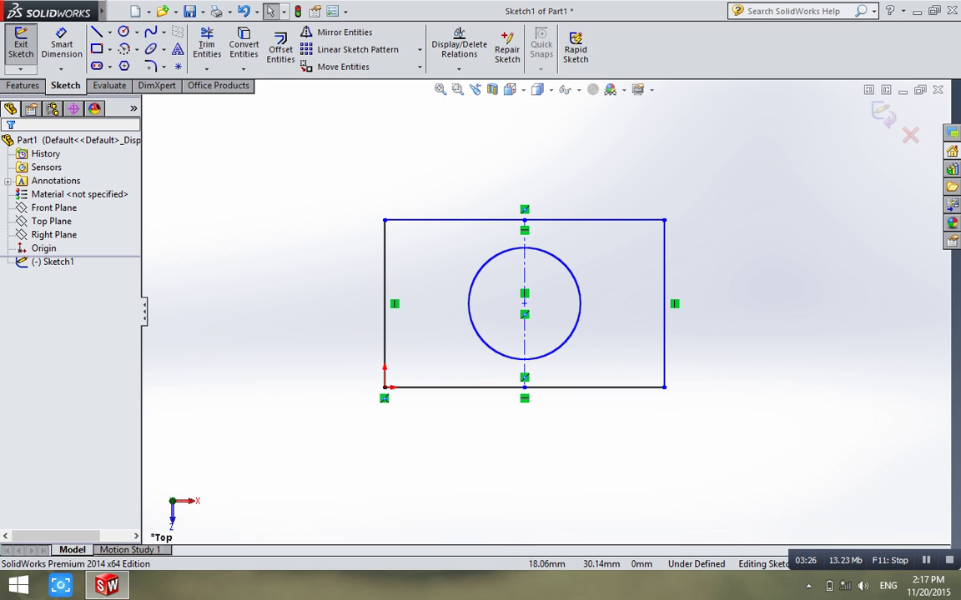
scroll(465, 234, down, 1)
click(509, 90)
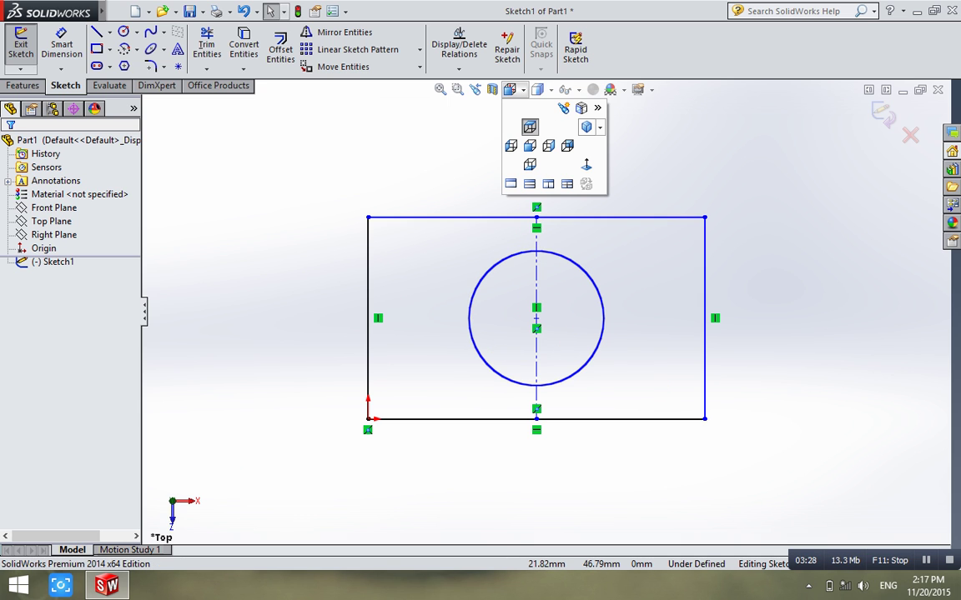
click(598, 126)
click(636, 337)
scroll(638, 342, up, 2)
scroll(643, 357, down, 1)
scroll(484, 229, down, 1)
scroll(541, 312, up, 2)
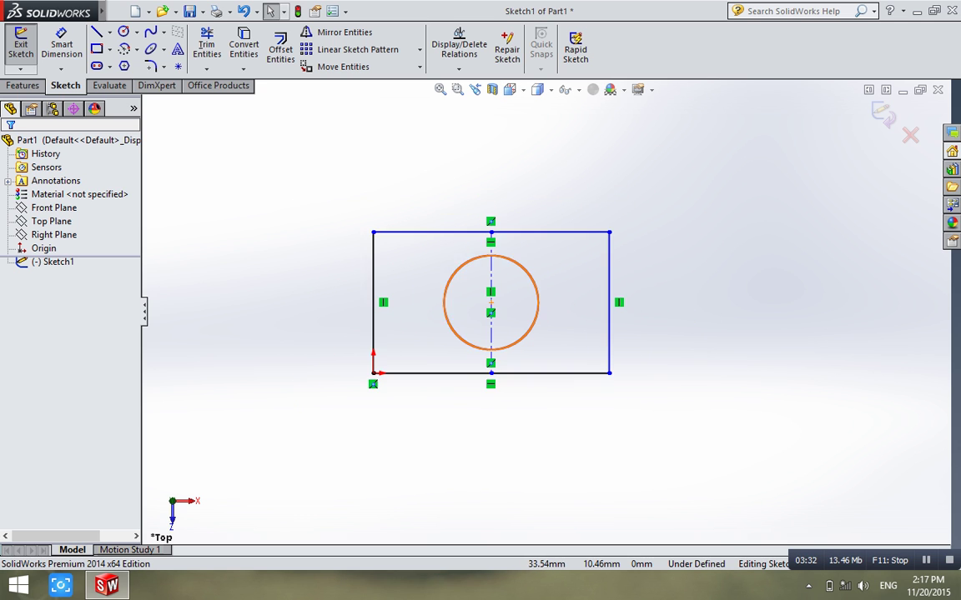
scroll(531, 324, down, 2)
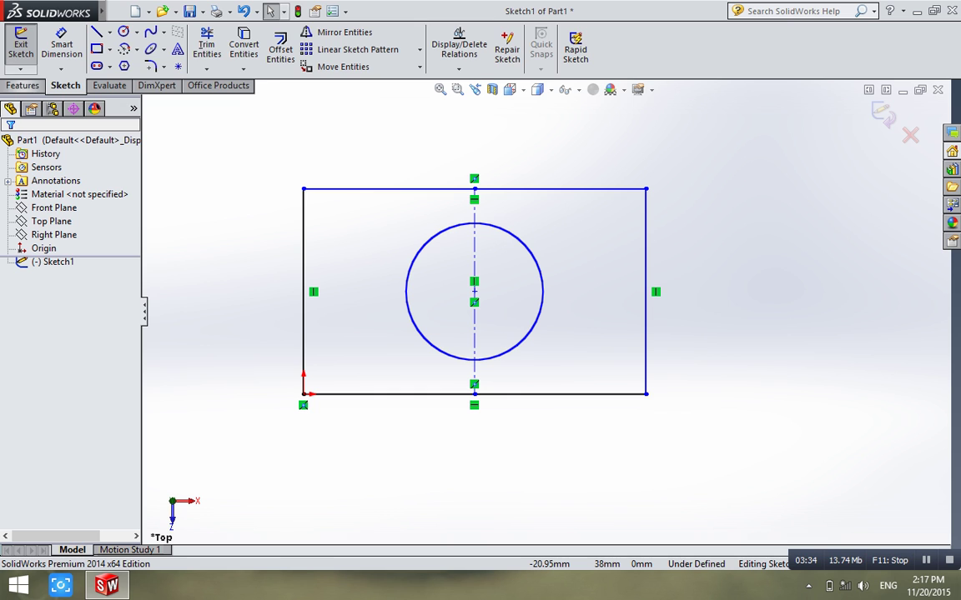
Step: Start an Extruded Boss/Base from the rectangle-and-circle sketch and pull its blind depth up to 20 mm
click(22, 85)
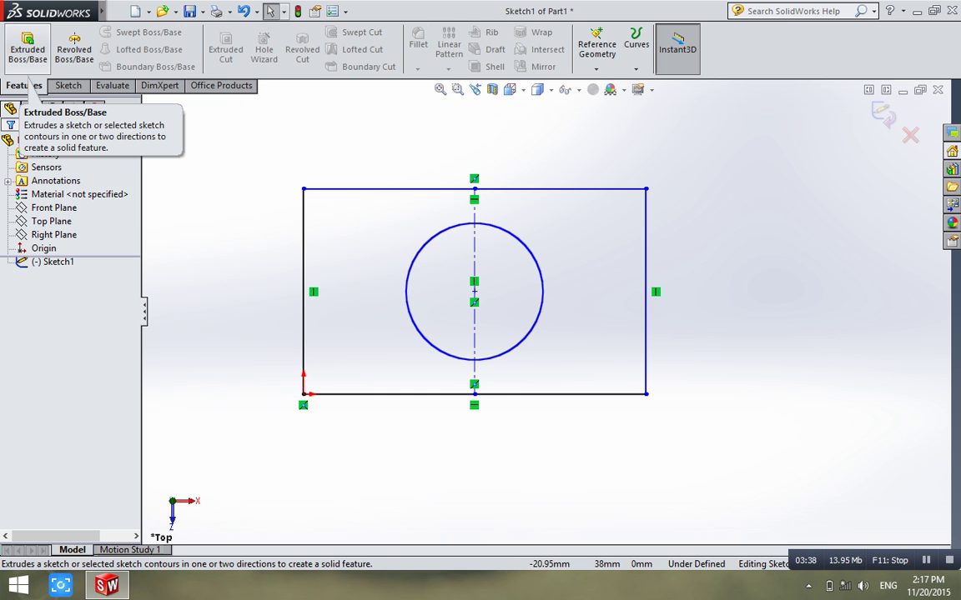
click(67, 85)
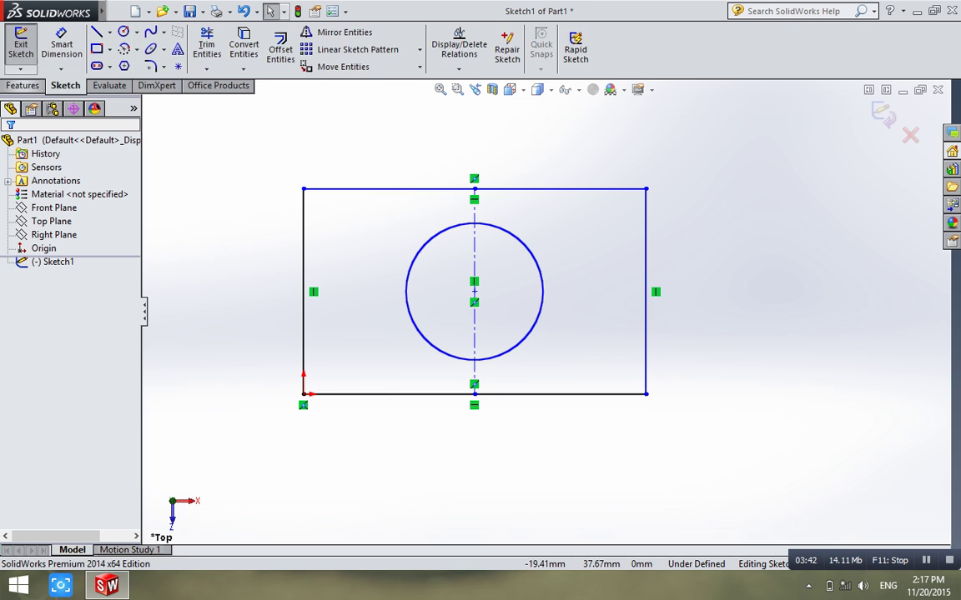
click(22, 86)
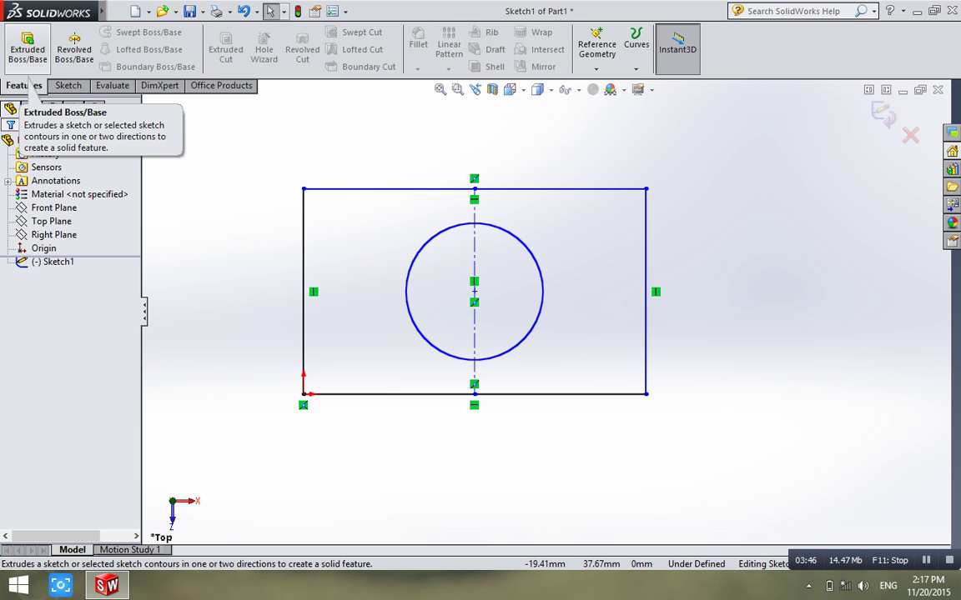
click(27, 49)
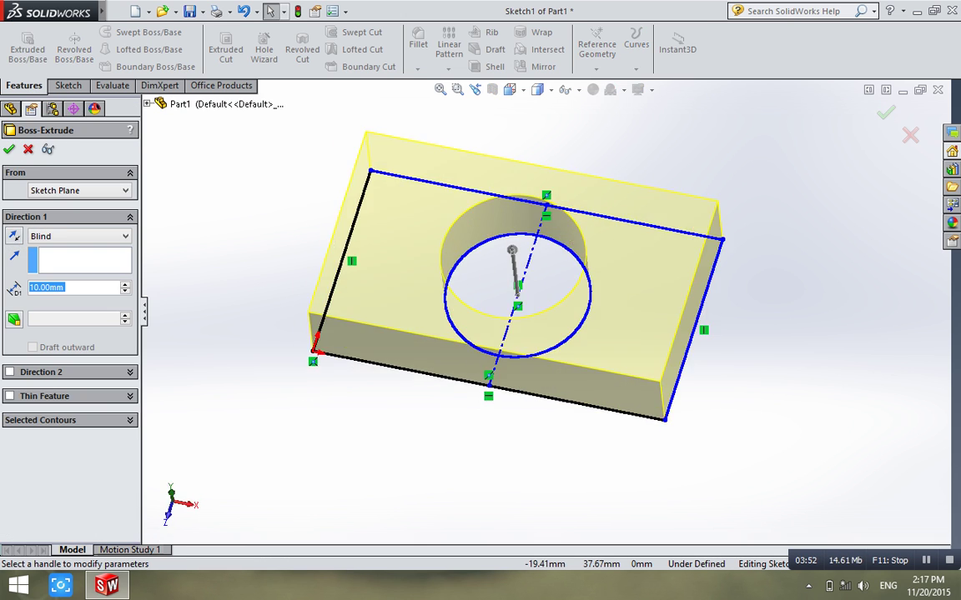
scroll(597, 196, up, 3)
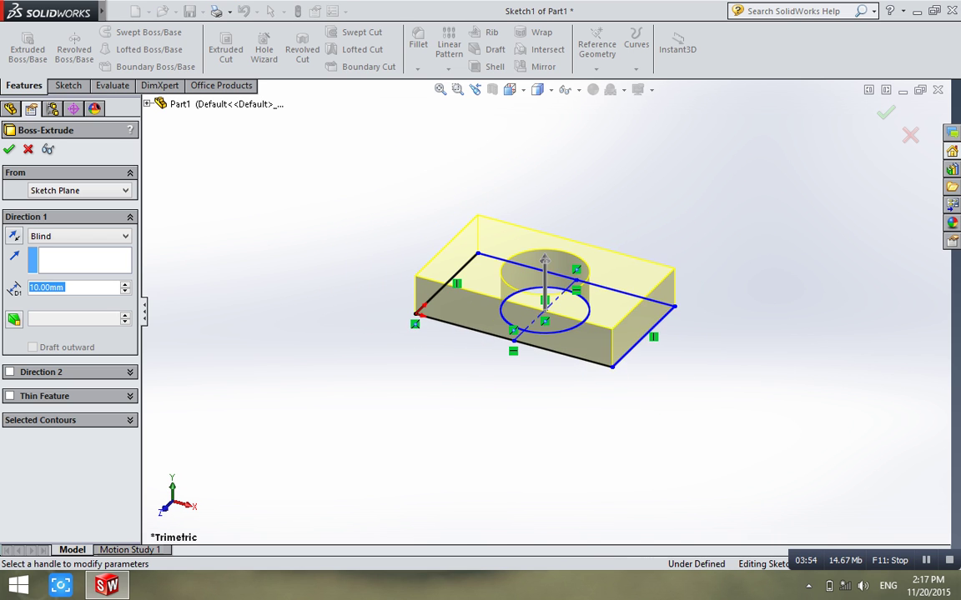
scroll(595, 201, down, 4)
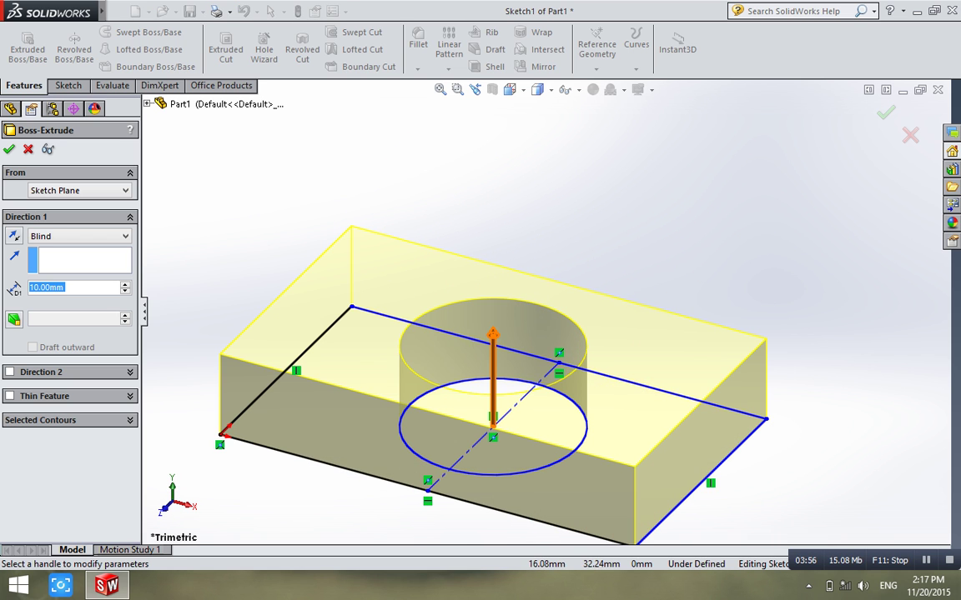
click(492, 359)
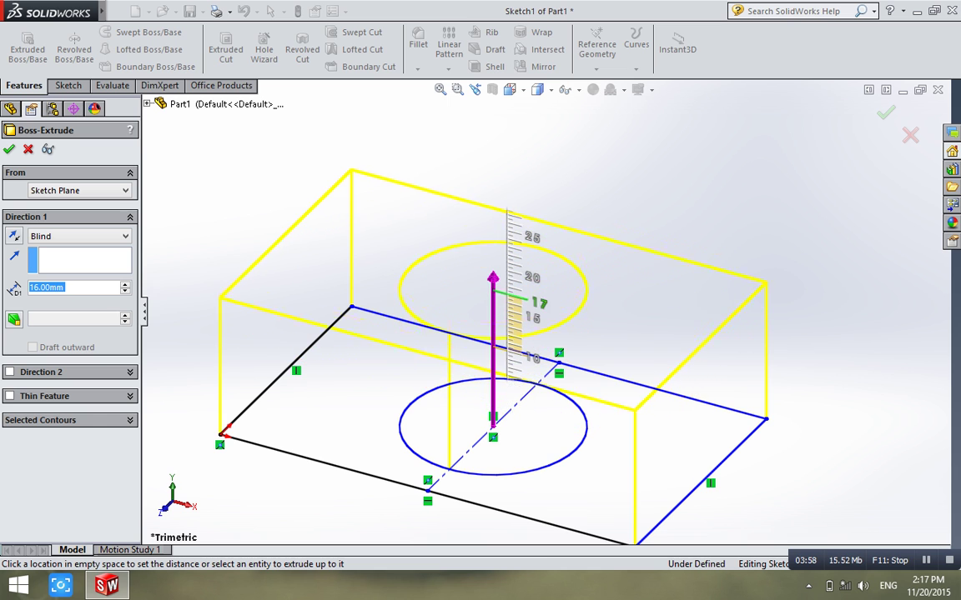
click(493, 252)
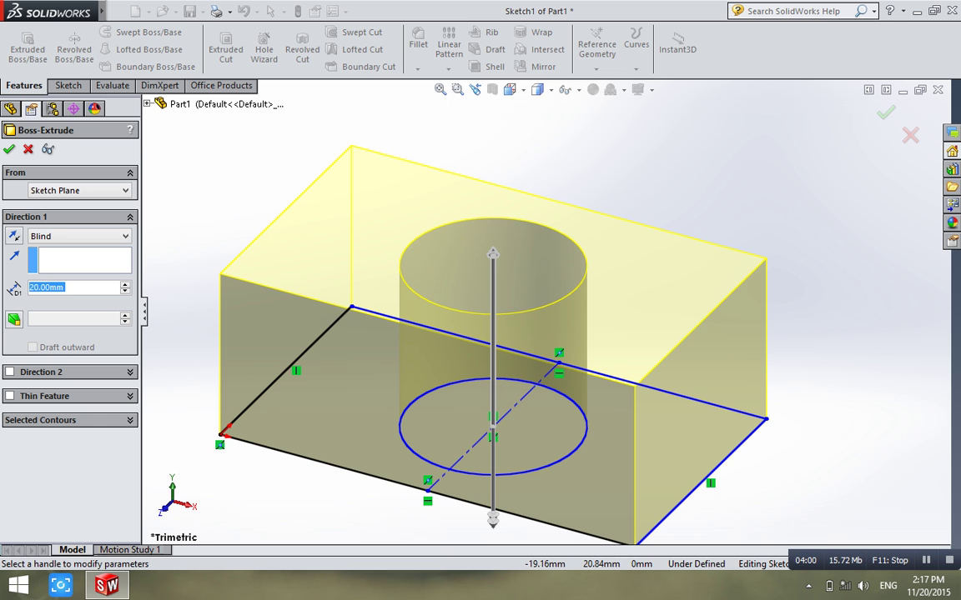
Step: Set the extrusion depth to 30 mm, complete the block with its through-hole, and clear the selection
click(77, 288)
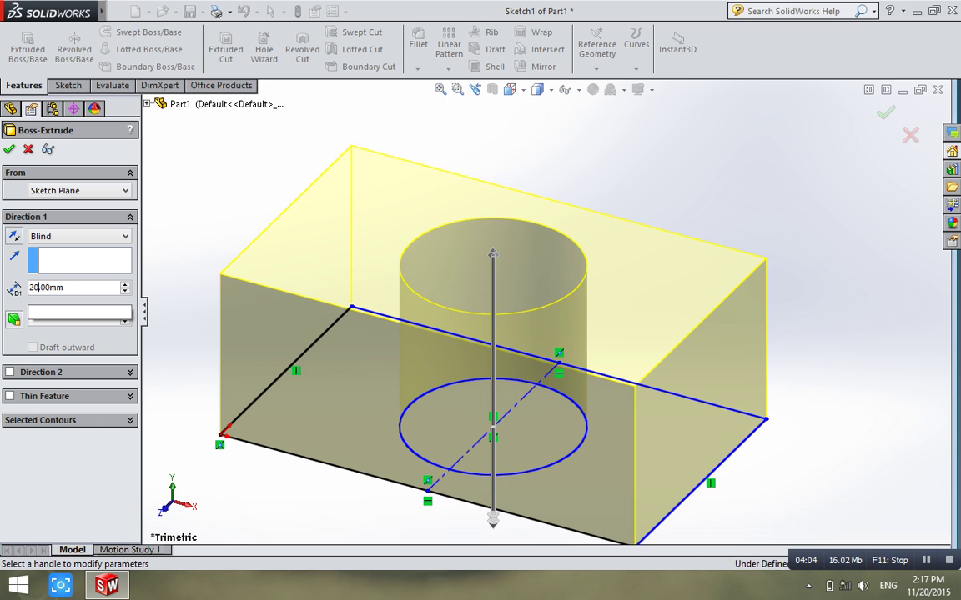
key(BackSpace)
key(BackSpace)
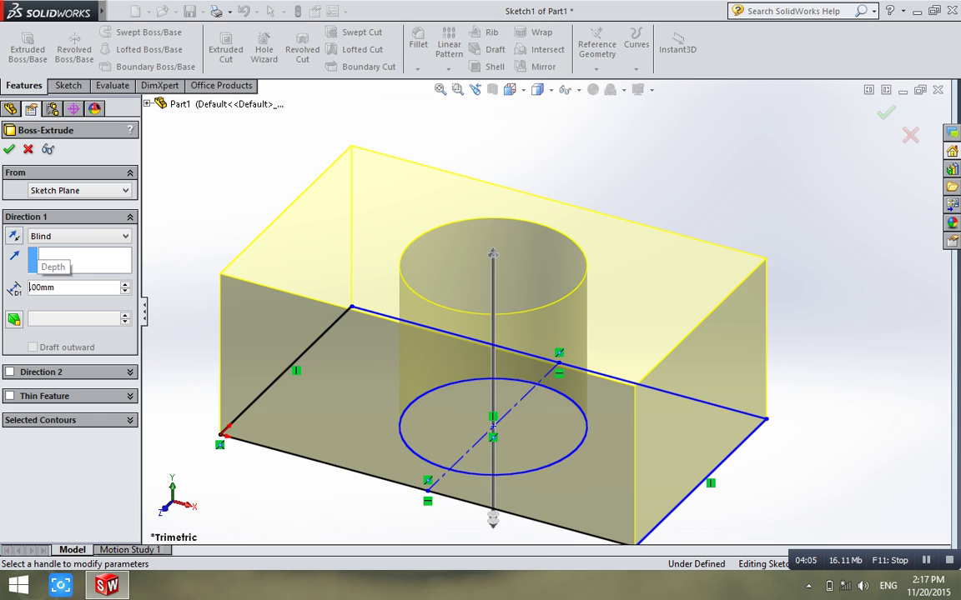
text(30)
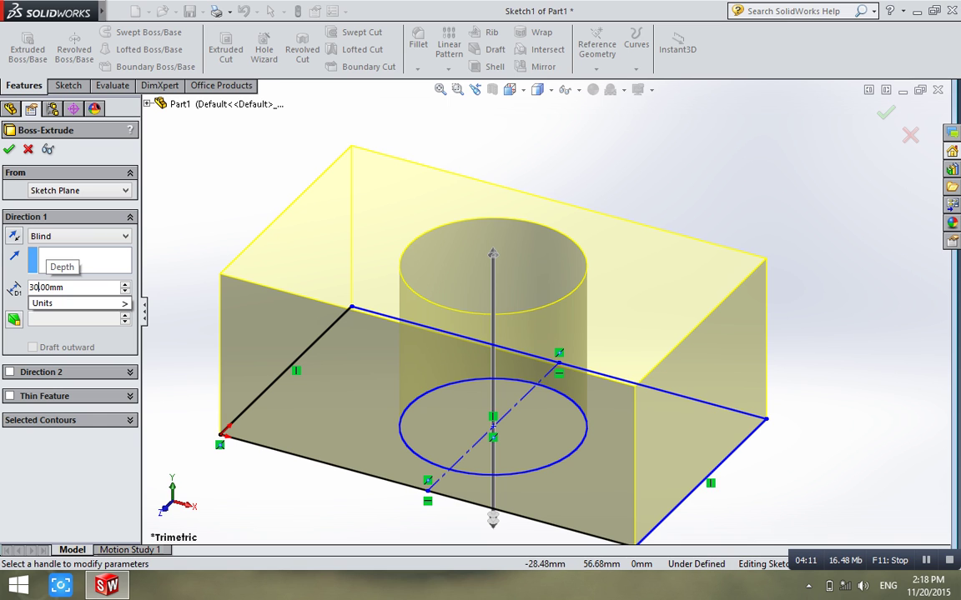
key(Return)
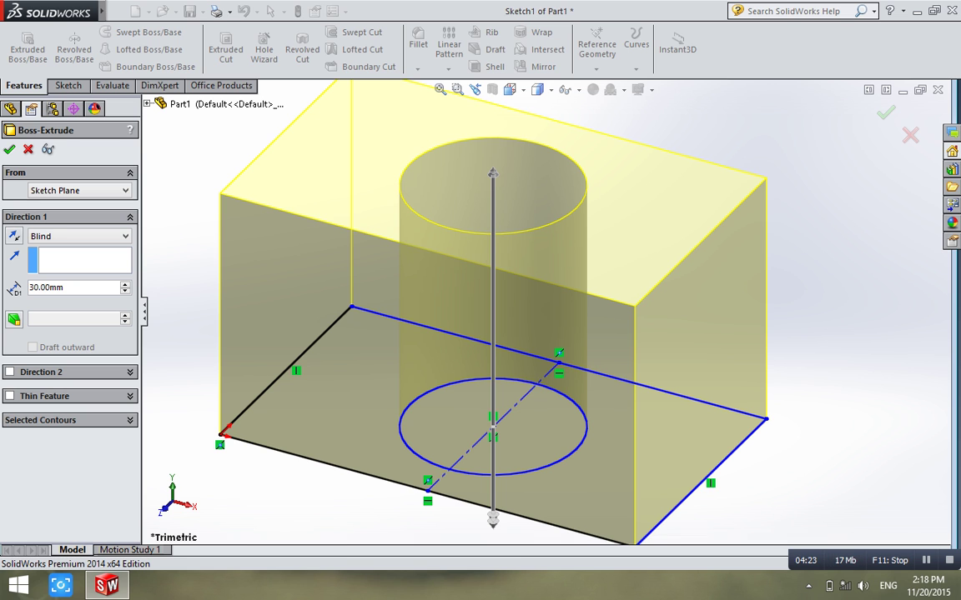
key(Return)
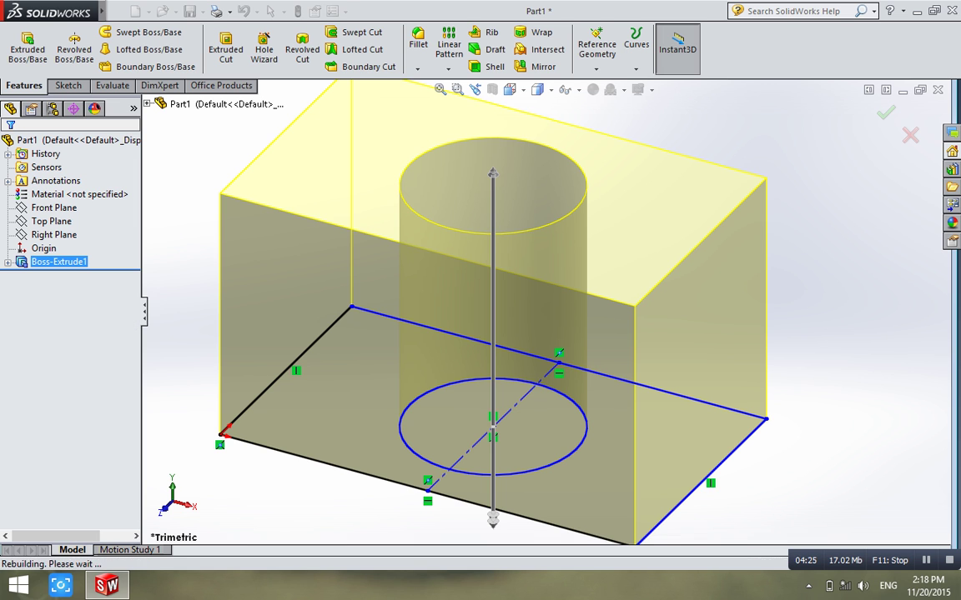
scroll(508, 309, up, 2)
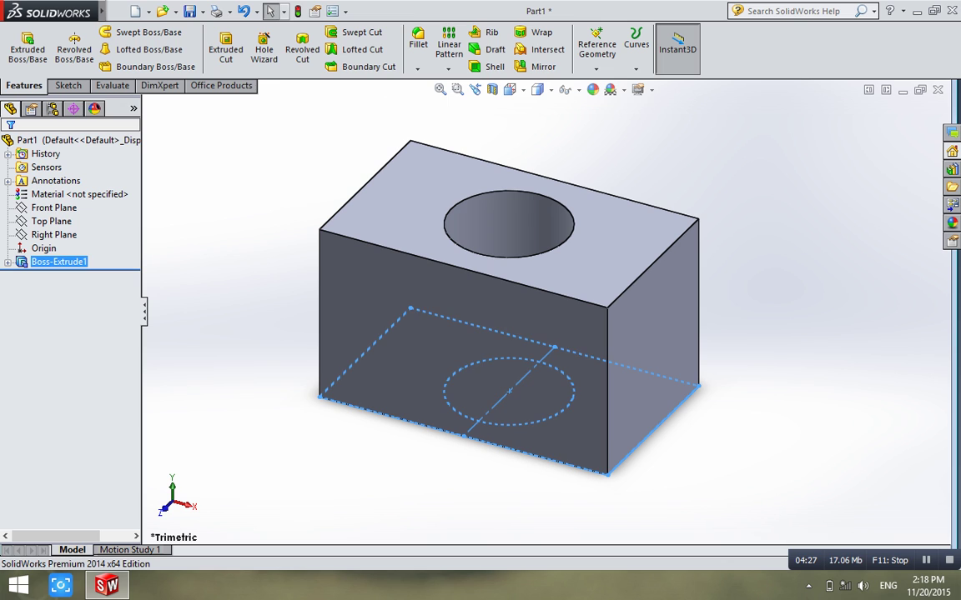
key(Escape)
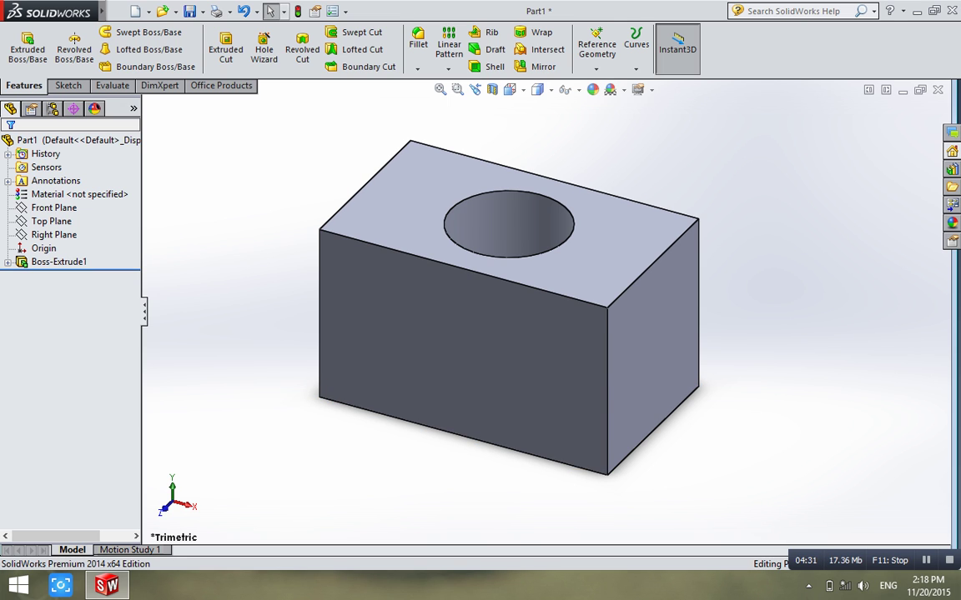
Step: View the block from the Right, Bottom, Top and Left standard orientations, ending in the Isometric view
scroll(536, 243, up, 1)
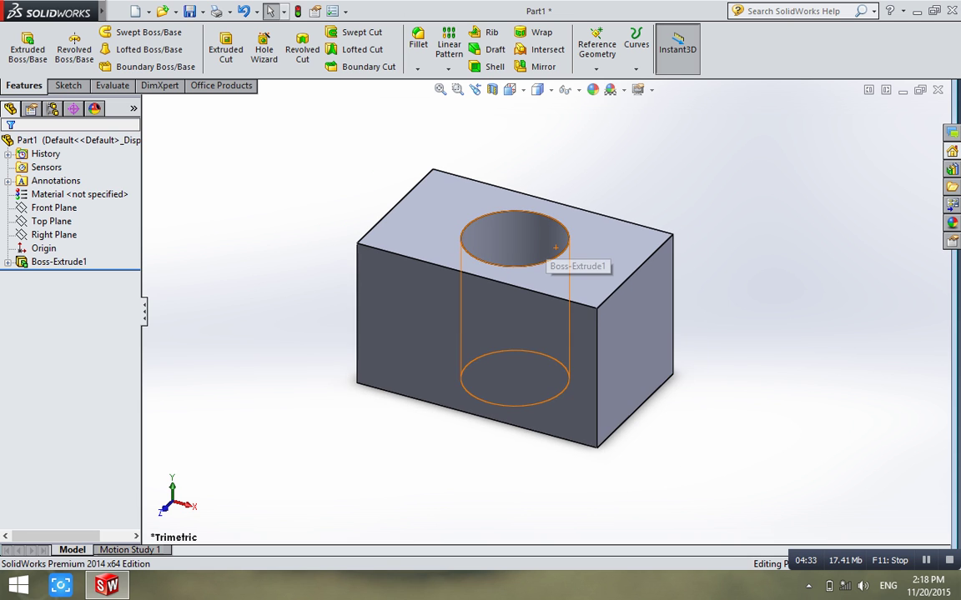
scroll(536, 242, down, 3)
scroll(536, 243, up, 2)
click(510, 89)
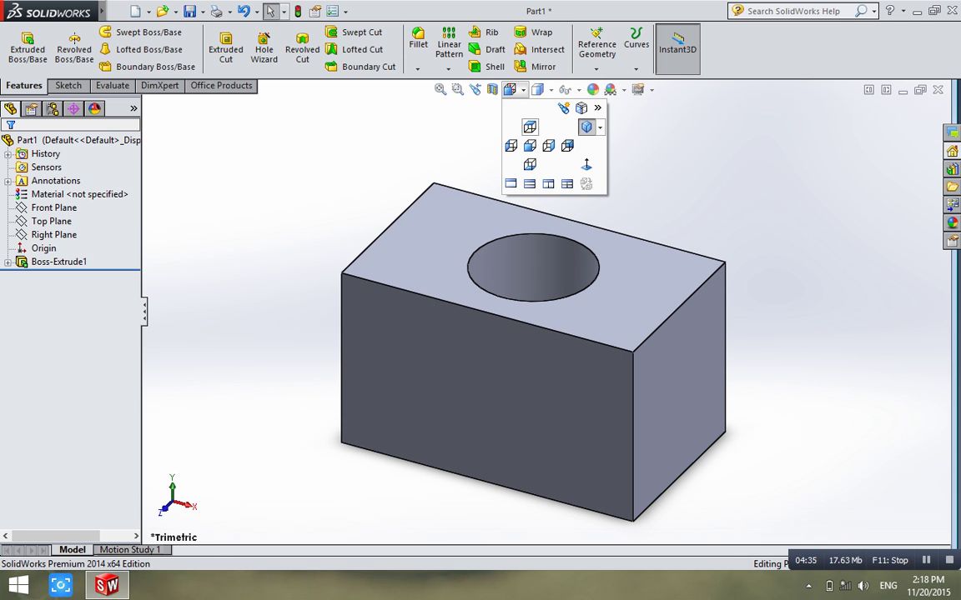
click(548, 146)
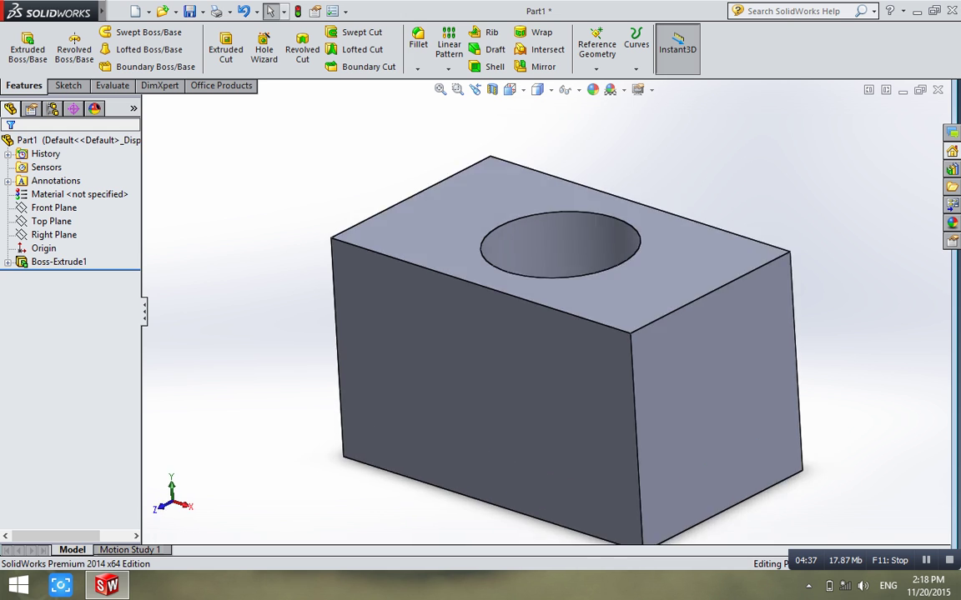
click(510, 90)
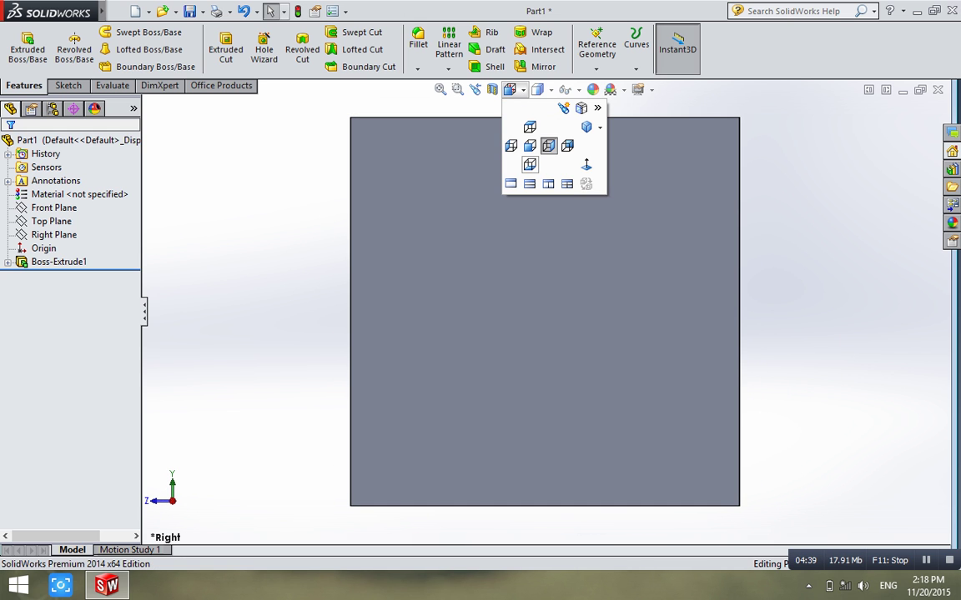
click(530, 164)
click(509, 89)
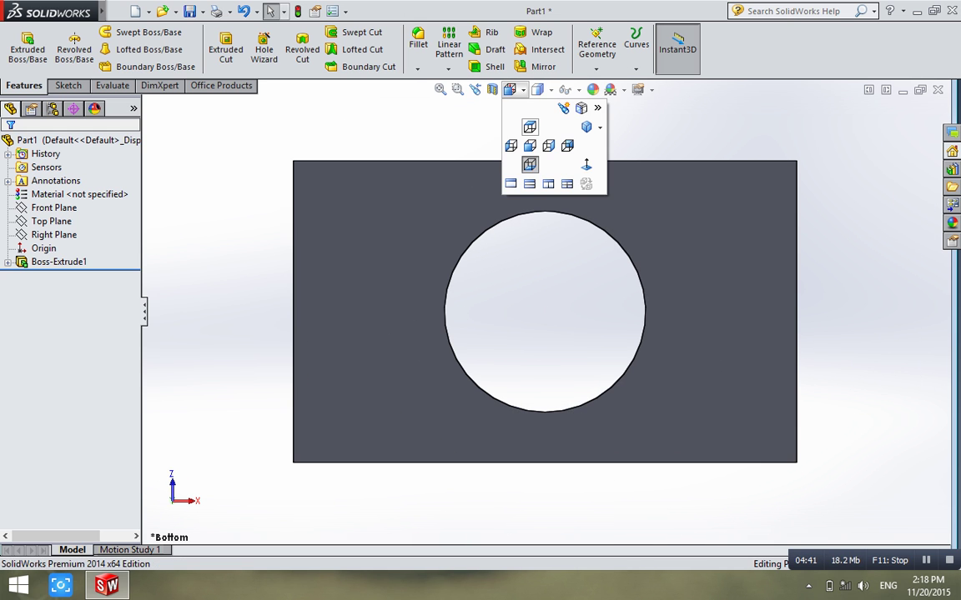
click(530, 127)
click(510, 89)
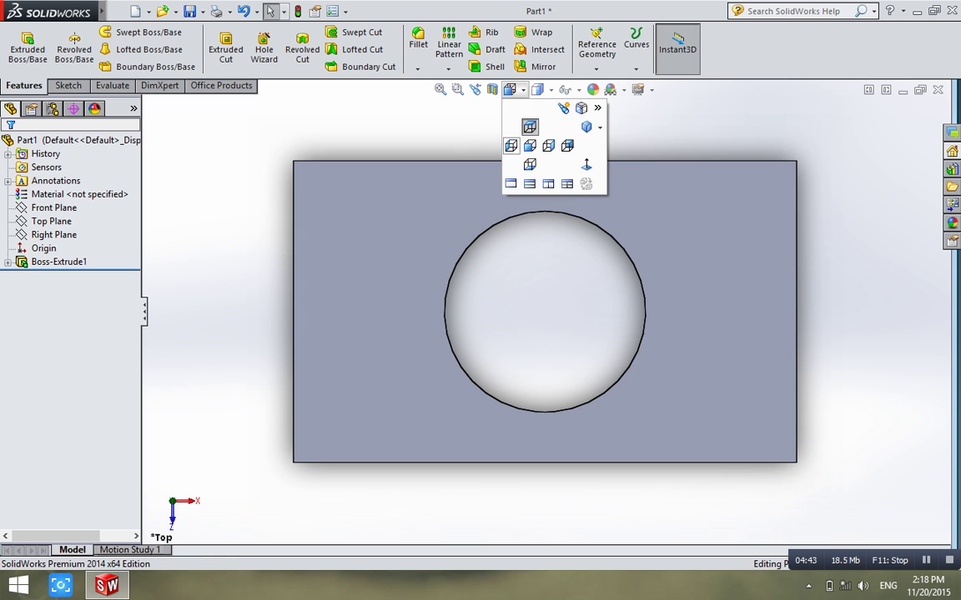
click(510, 145)
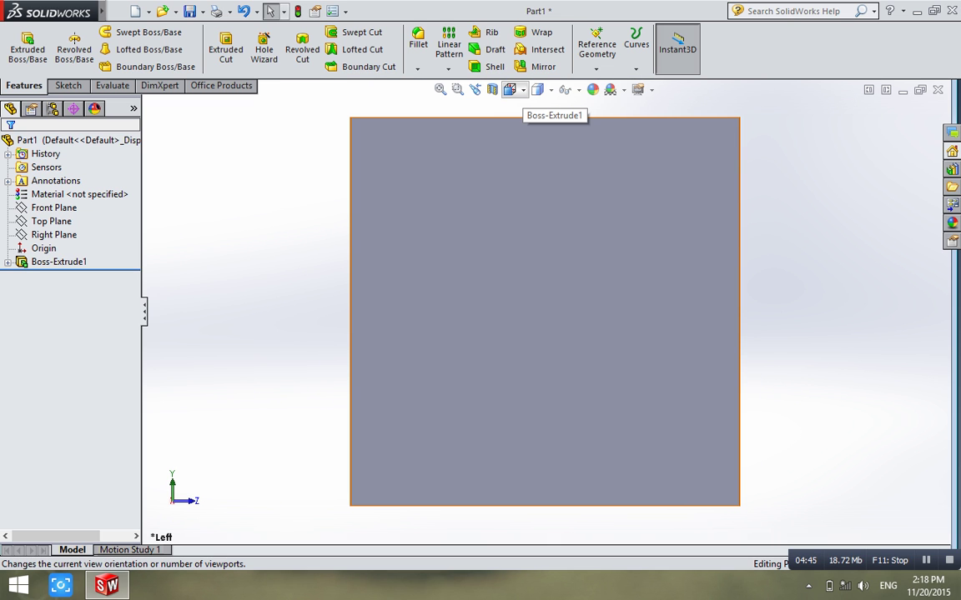
click(510, 89)
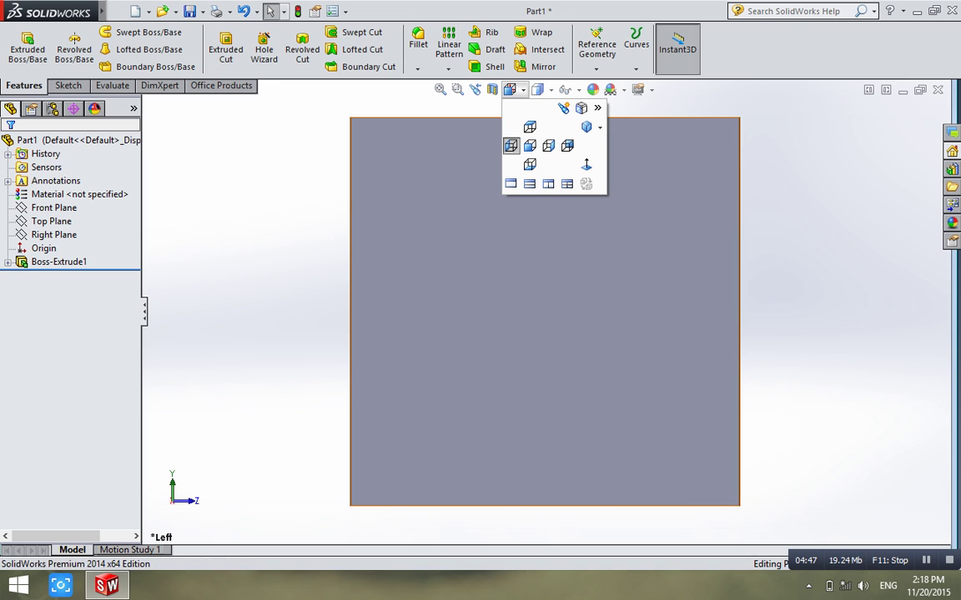
click(599, 127)
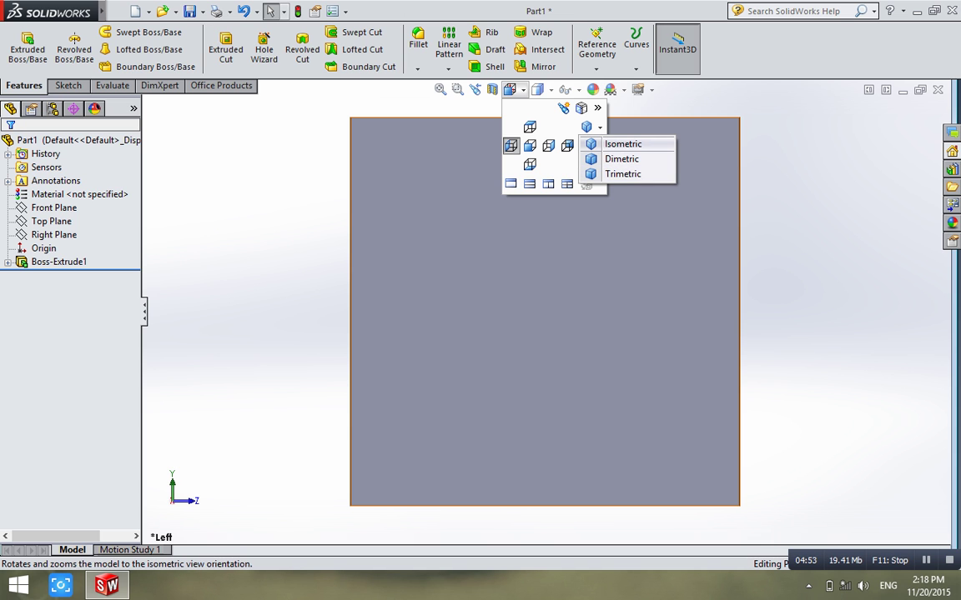
click(623, 143)
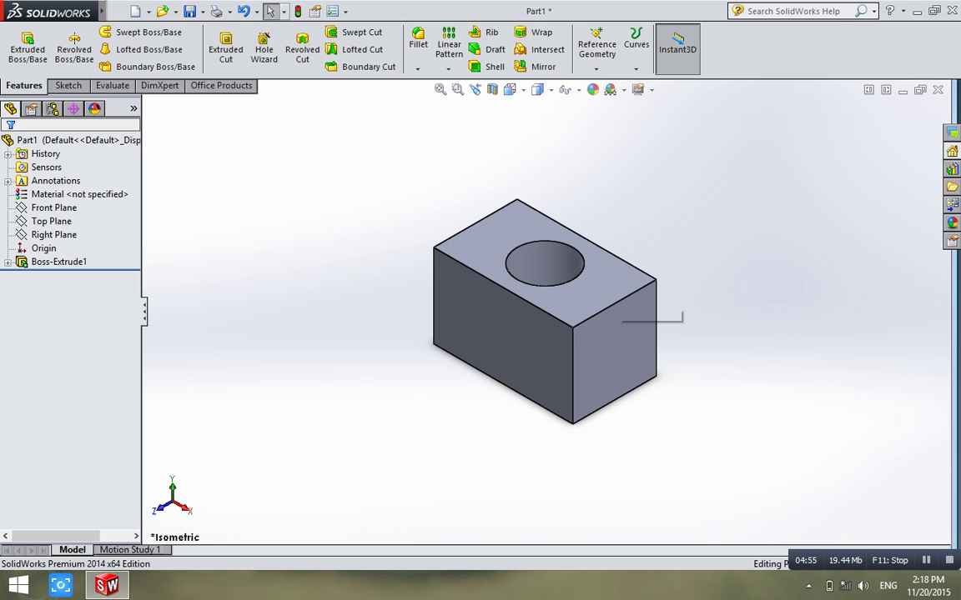
Step: Orbit and zoom around the block to examine its side faces and the hole from several angles
mouse_move(597, 294)
middle_down()
mouse_move(593, 360)
mouse_move(578, 377)
mouse_move(571, 300)
mouse_move(596, 354)
mouse_move(547, 346)
mouse_move(555, 296)
mouse_move(592, 346)
mouse_move(538, 350)
mouse_move(542, 300)
mouse_move(630, 279)
mouse_move(554, 292)
mouse_move(538, 354)
mouse_move(559, 358)
mouse_move(563, 304)
mouse_move(596, 300)
middle_up()
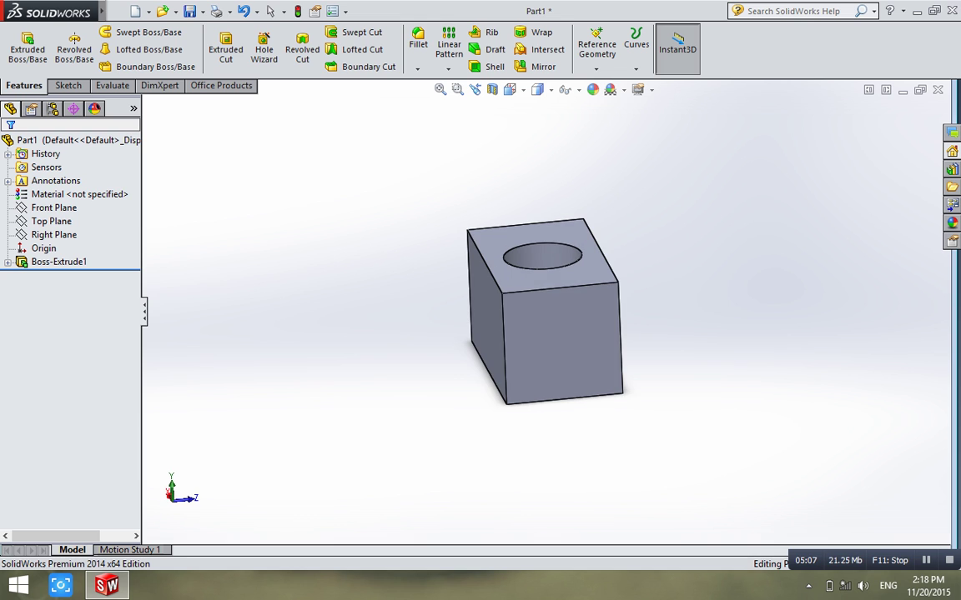
scroll(618, 290, down, 3)
drag(674, 269, 631, 333)
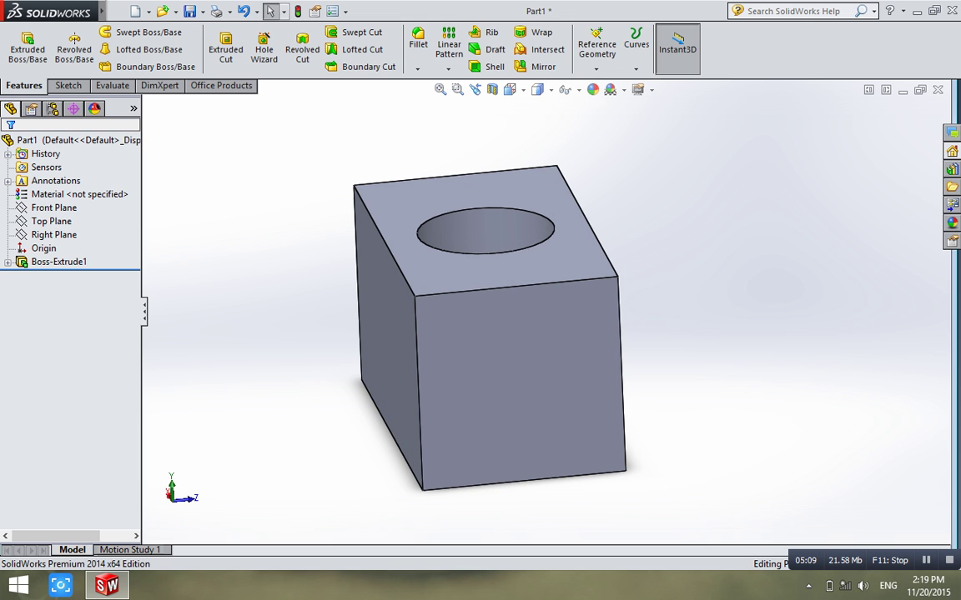
scroll(500, 314, down, 1)
scroll(500, 314, up, 3)
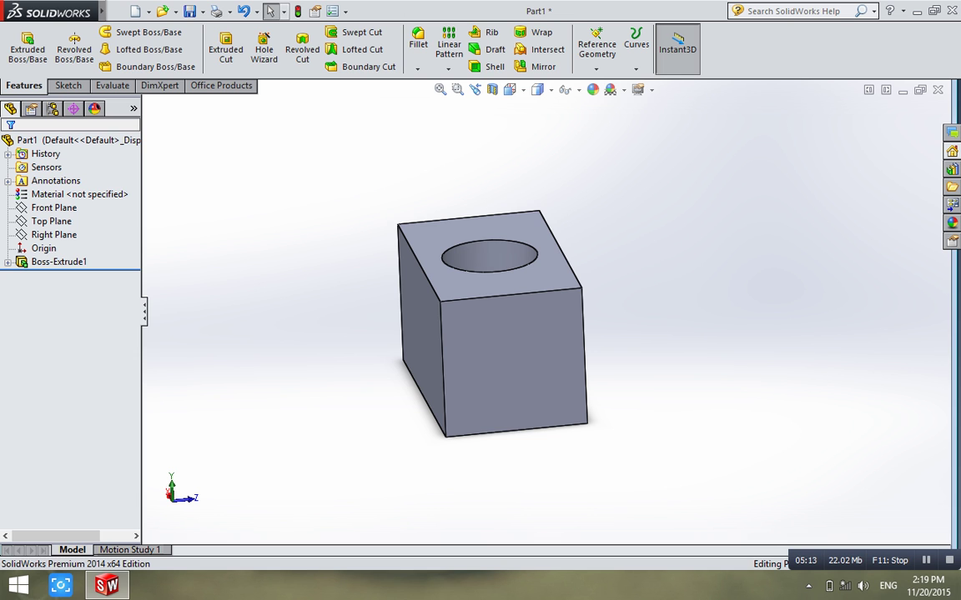
middle_drag(501, 314, 519, 282)
middle_drag(521, 350, 609, 346)
middle_drag(492, 308, 613, 375)
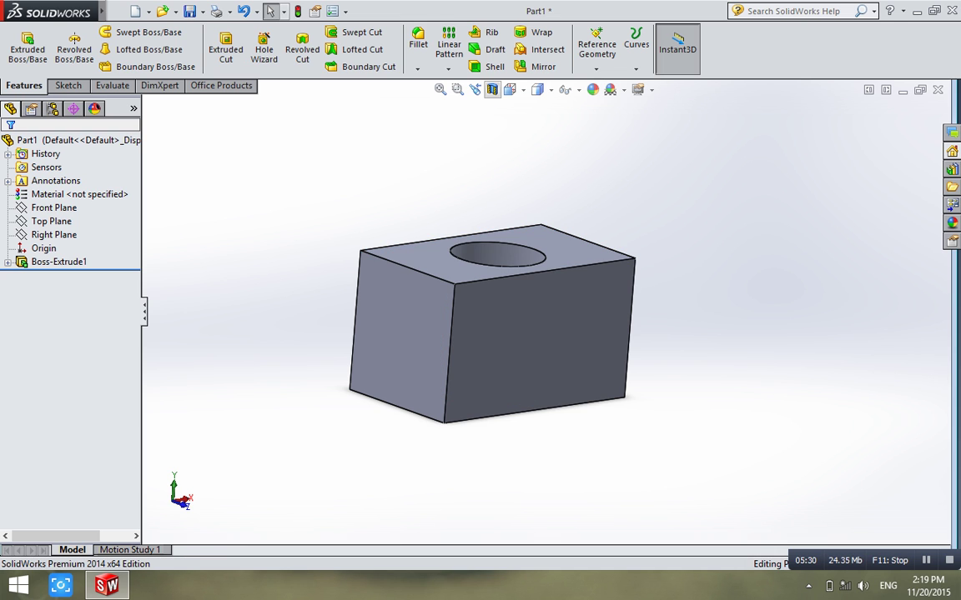
Step: Create a section view from the block's front face, moving the section plane inward so it cuts through the hole
click(492, 89)
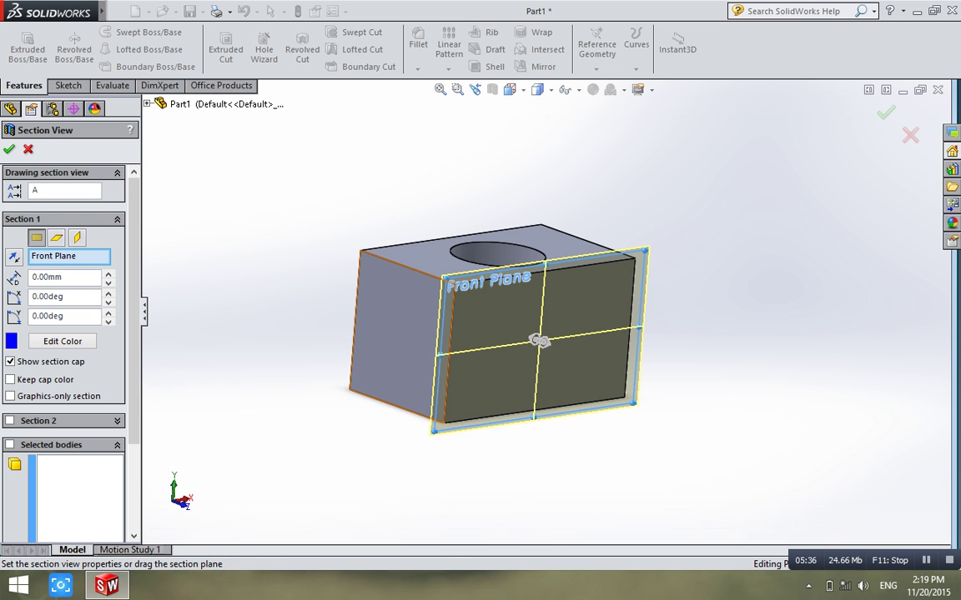
middle_drag(500, 346, 538, 387)
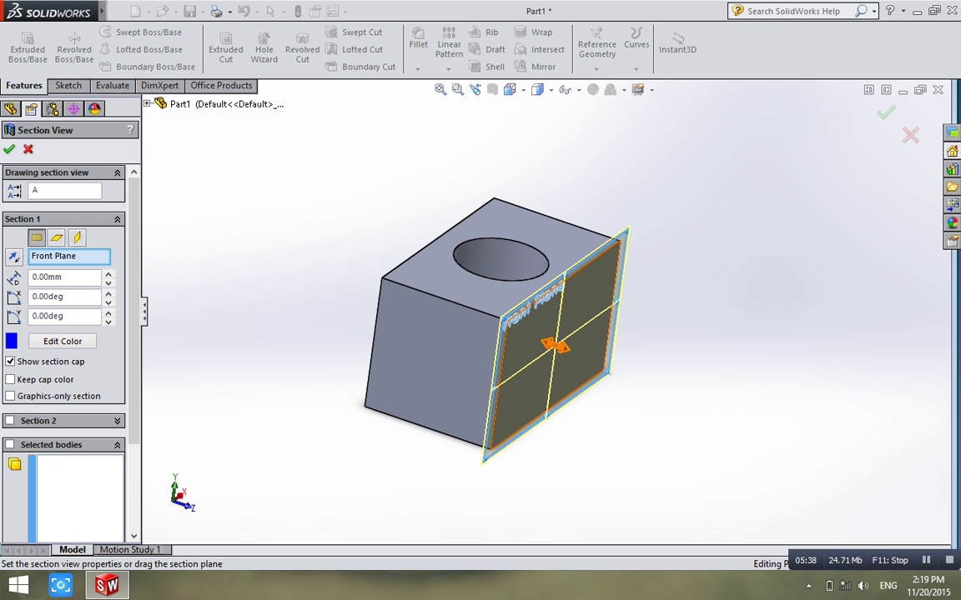
click(554, 344)
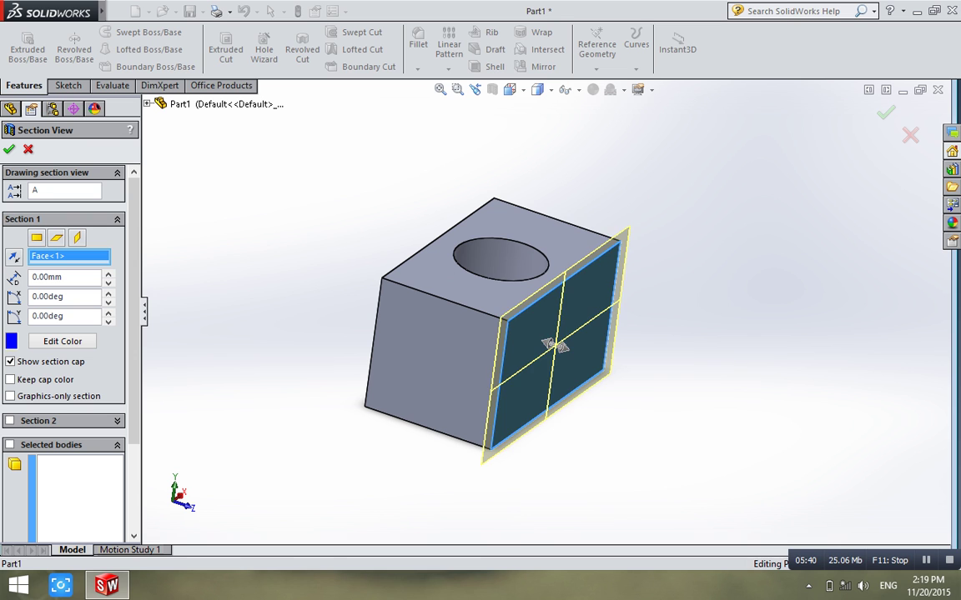
drag(554, 344, 488, 323)
key(Return)
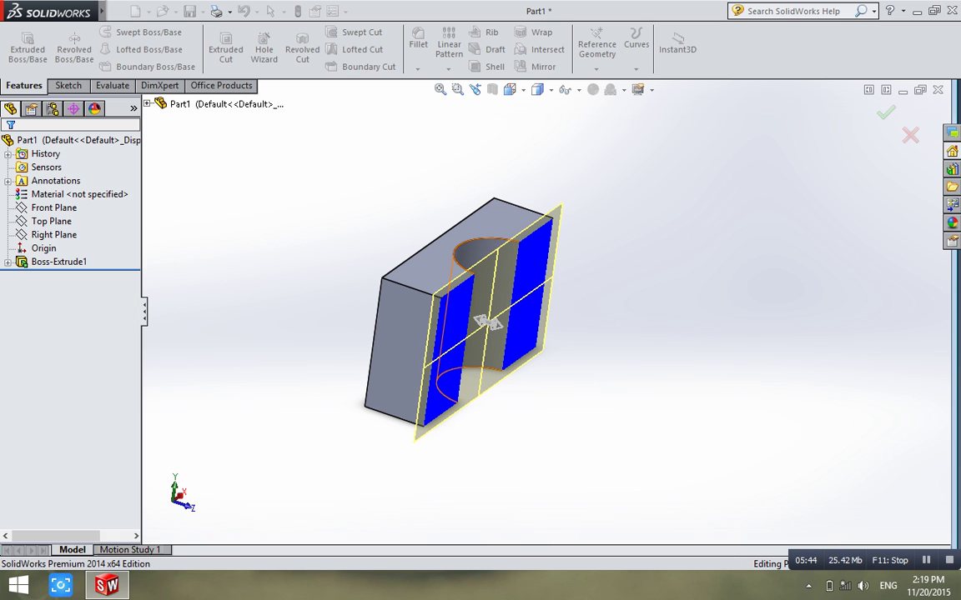
Step: Examine the cutaway of the hole from different angles and turn the section view off
middle_drag(533, 334, 471, 314)
middle_drag(638, 310, 723, 337)
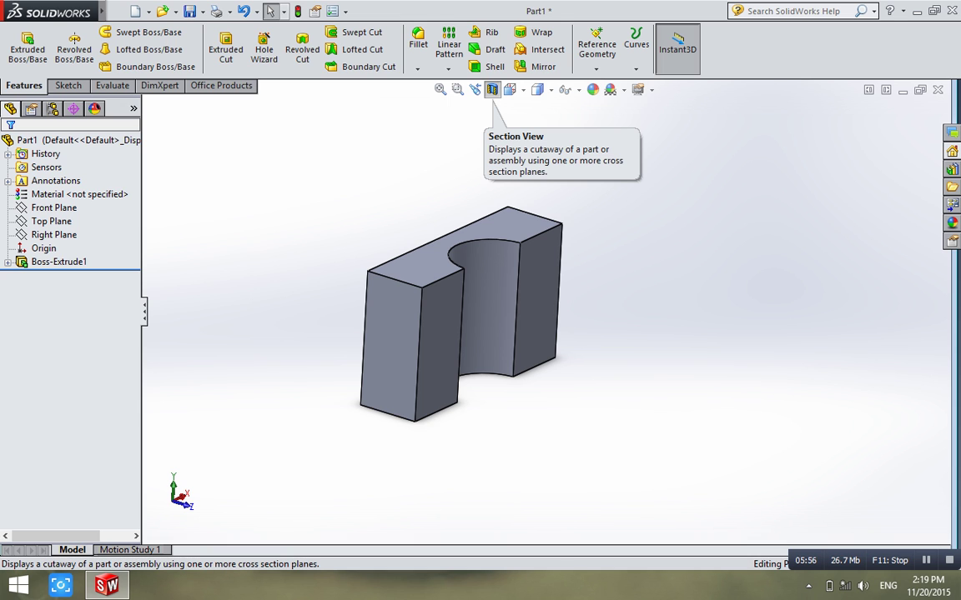
click(492, 89)
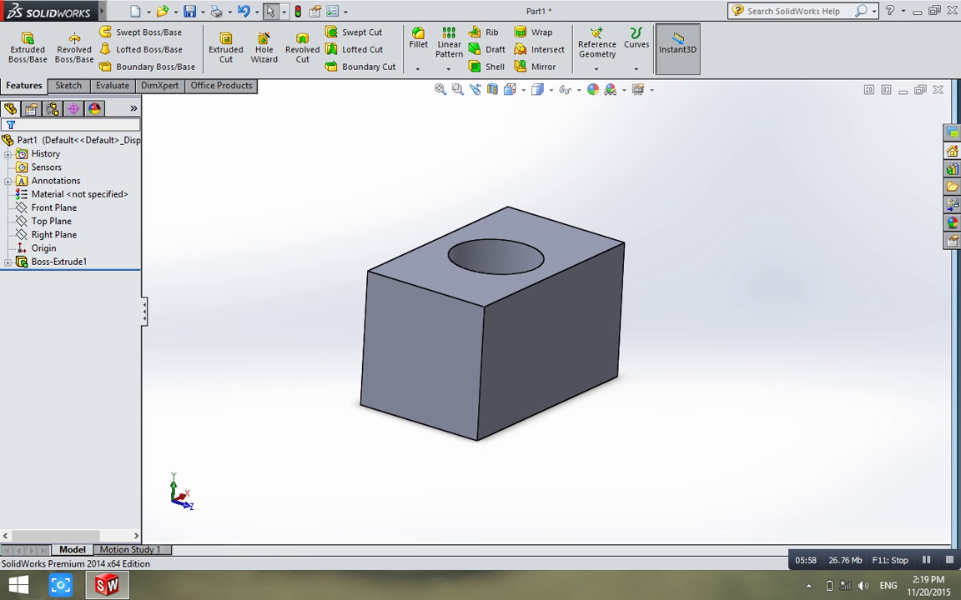